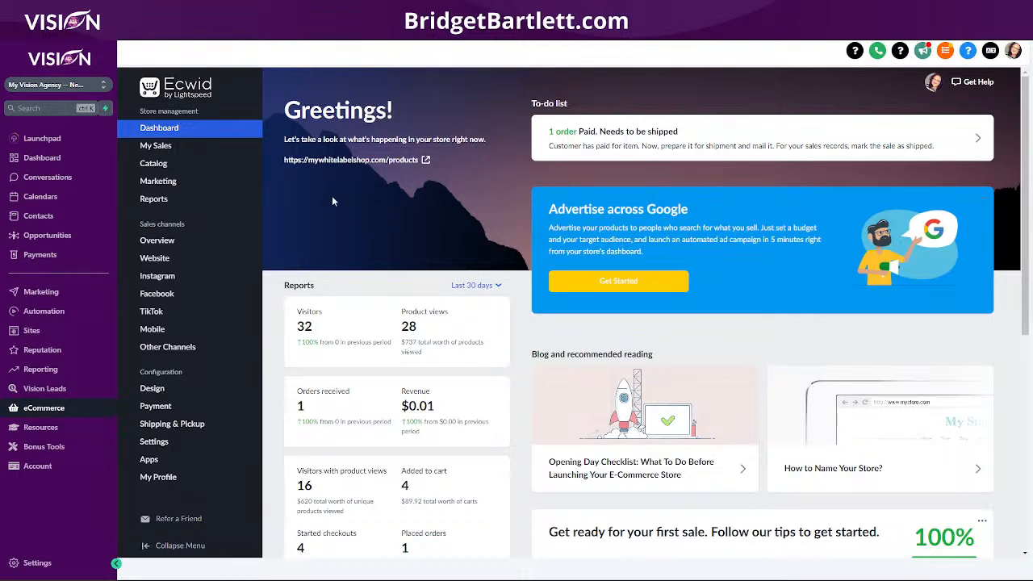
Open the catalog's category management and start a new root category.
{"action": "mouse_move", "coordinate": [191, 167]}
{"action": "left_click", "coordinate": [302, 190]}
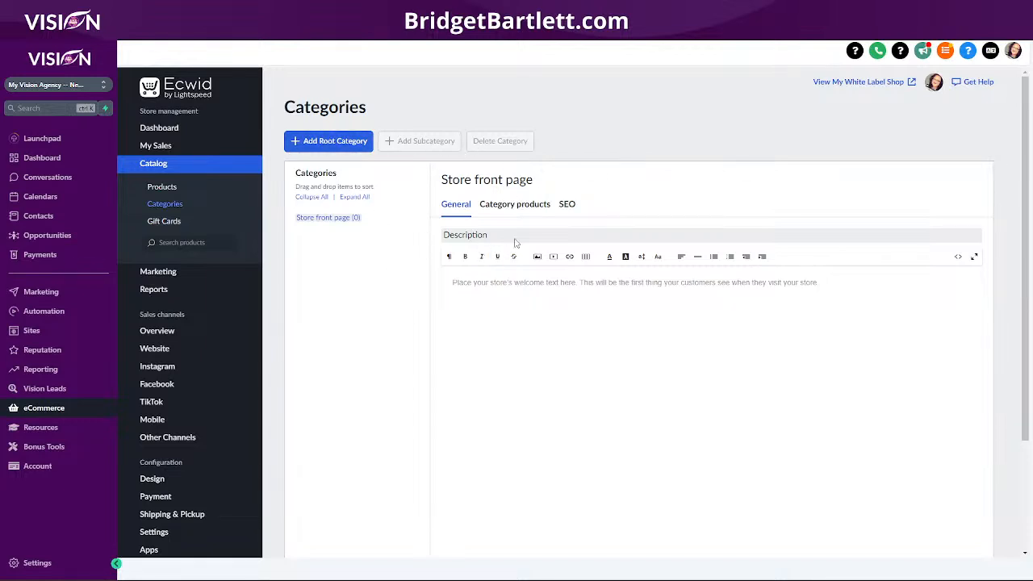
{"action": "left_click", "coordinate": [333, 145]}
{"action": "left_click", "coordinate": [482, 260]}
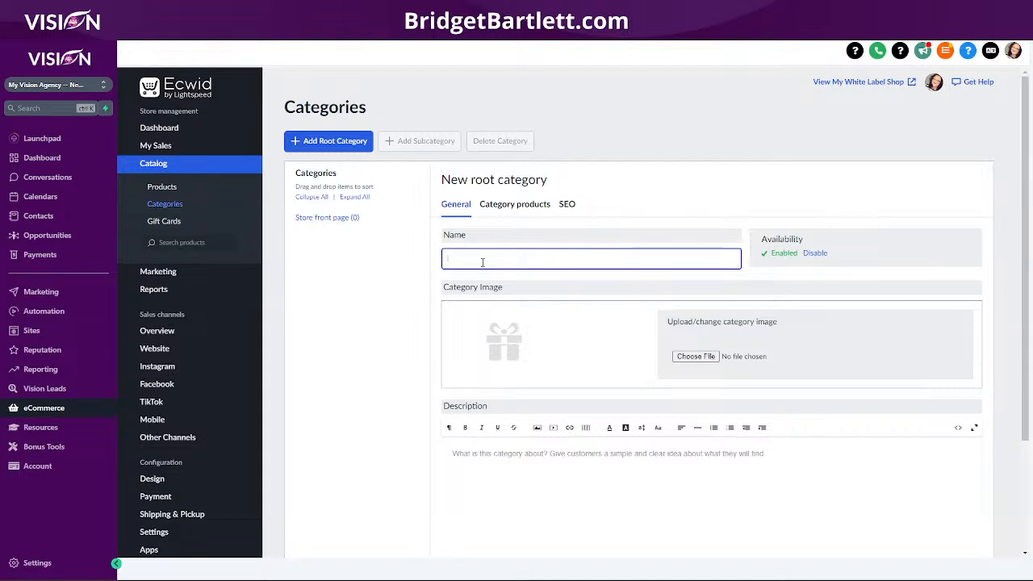
{"action": "type", "text": "Website"}
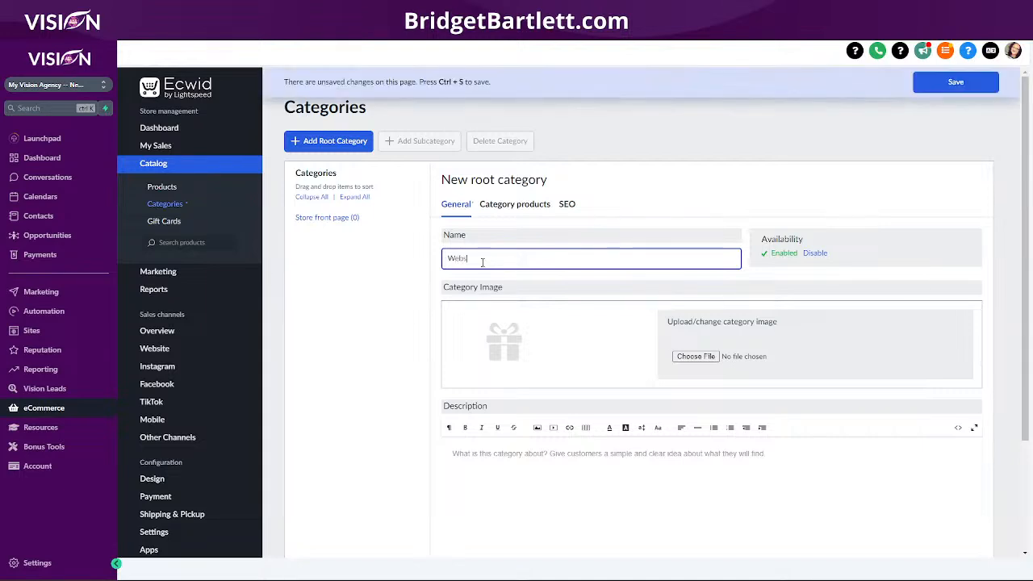
{"action": "key", "text": "BackSpace"}
{"action": "key", "text": "BackSpace"}
{"action": "key", "text": "BackSpace"}
{"action": "key", "text": "BackSpace"}
{"action": "key", "text": "BackSpace"}
{"action": "key", "text": "BackSpace"}
{"action": "key", "text": "BackSpace"}
Name the new root category "Category 1" and save it.
{"action": "type", "text": "Category 1"}
{"action": "right_click", "coordinate": [463, 258]}
{"action": "left_click", "coordinate": [512, 256]}
{"action": "left_click_drag", "start_coordinate": [512, 256], "coordinate": [423, 260]}
{"action": "left_click", "coordinate": [973, 85]}
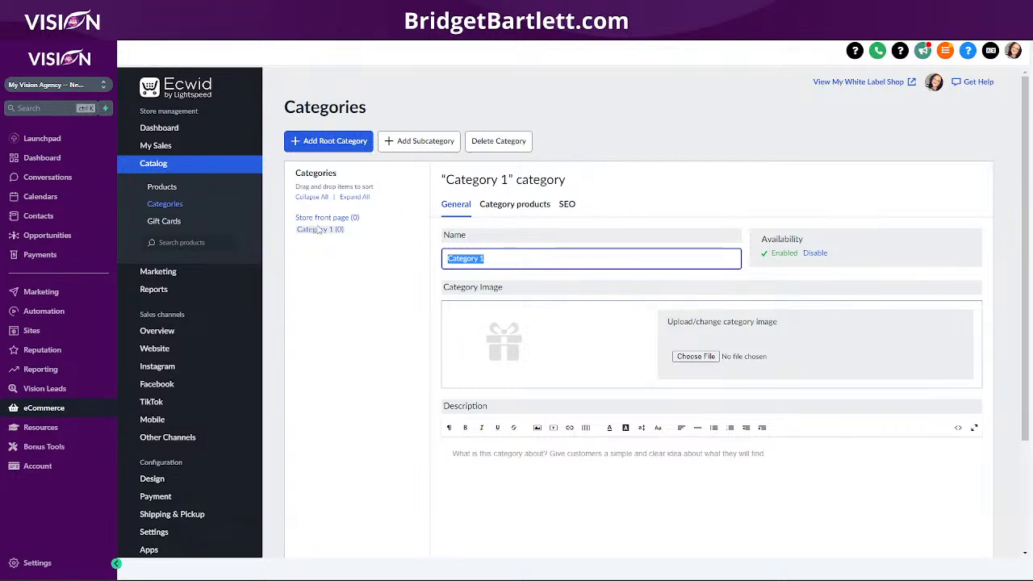
Add another root category named "Category 2" and save it.
{"action": "left_click", "coordinate": [339, 142]}
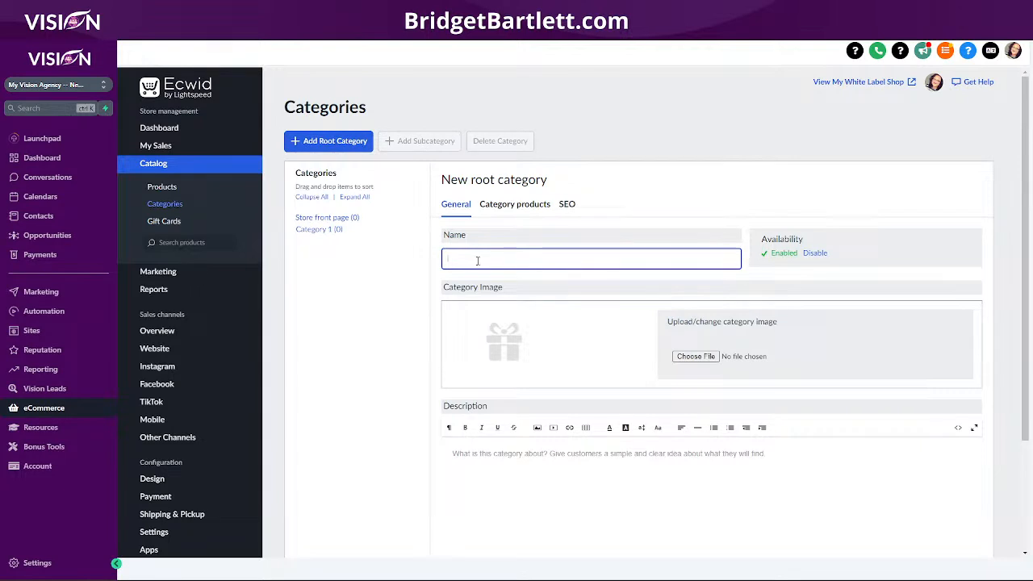
{"action": "type", "text": "Category 1"}
{"action": "key", "text": "BackSpace"}
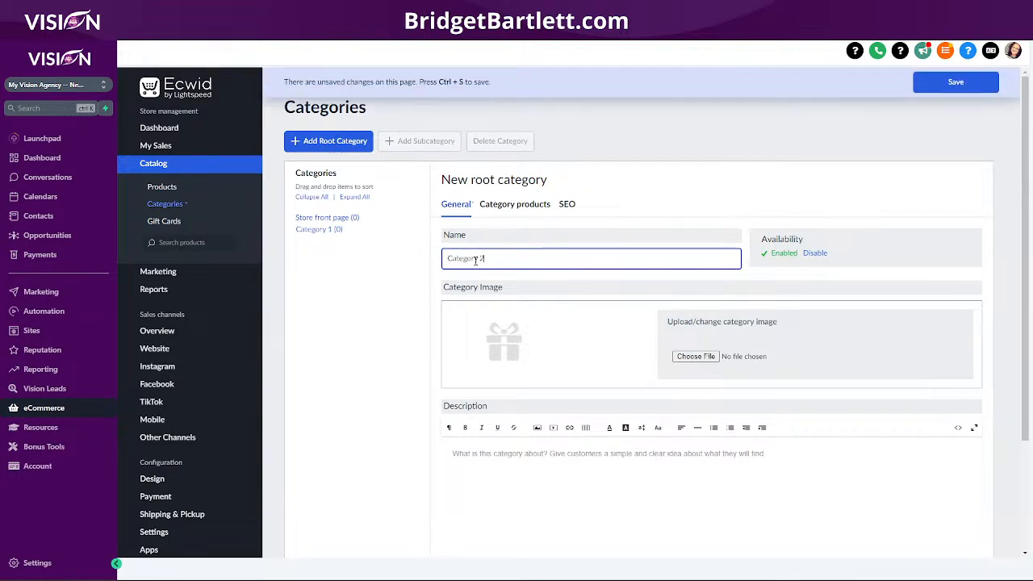
{"action": "left_click", "coordinate": [956, 83]}
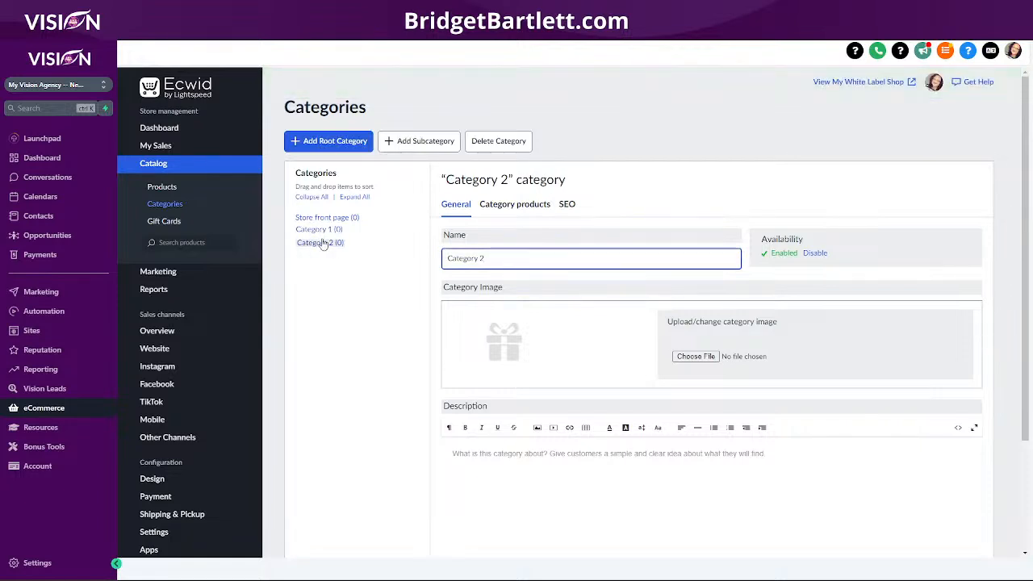
Start a new product in the catalog and upload image 1 from the Sample Images folder as its main image.
{"action": "left_click", "coordinate": [161, 188]}
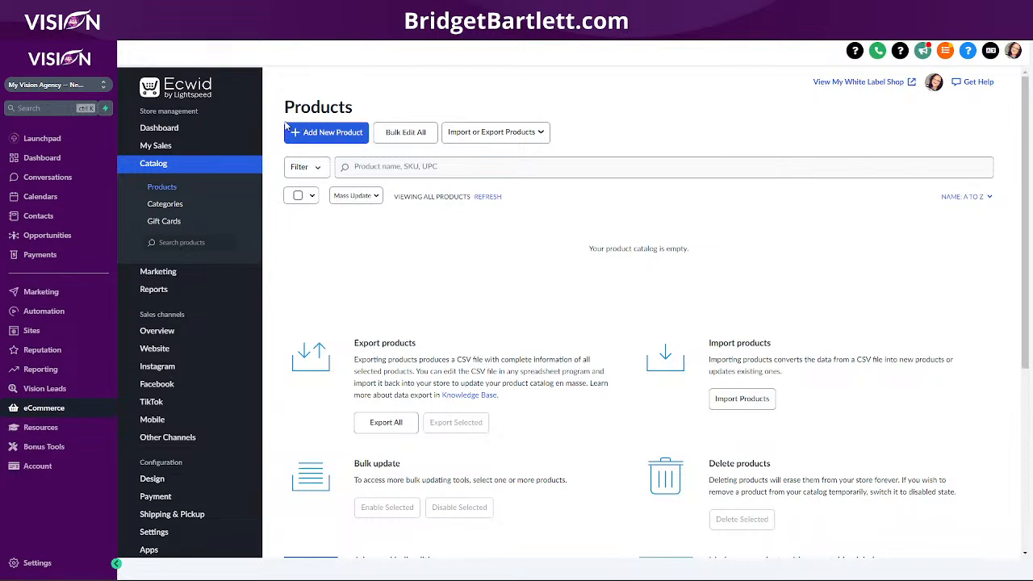
{"action": "left_click", "coordinate": [335, 135]}
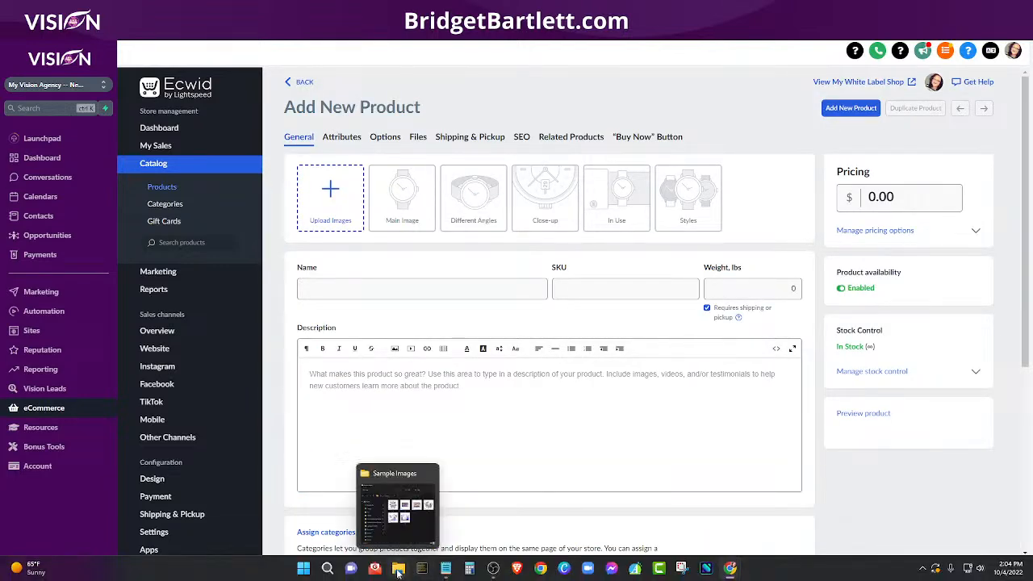
{"action": "left_click", "coordinate": [397, 569]}
{"action": "left_click_drag", "start_coordinate": [484, 118], "coordinate": [224, 64]}
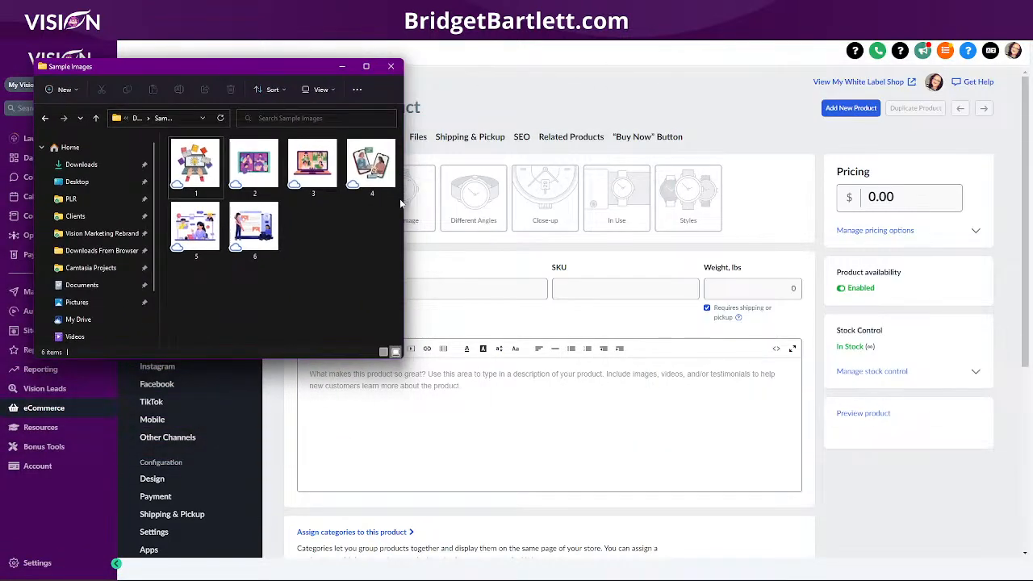
{"action": "left_click_drag", "start_coordinate": [400, 204], "coordinate": [254, 200]}
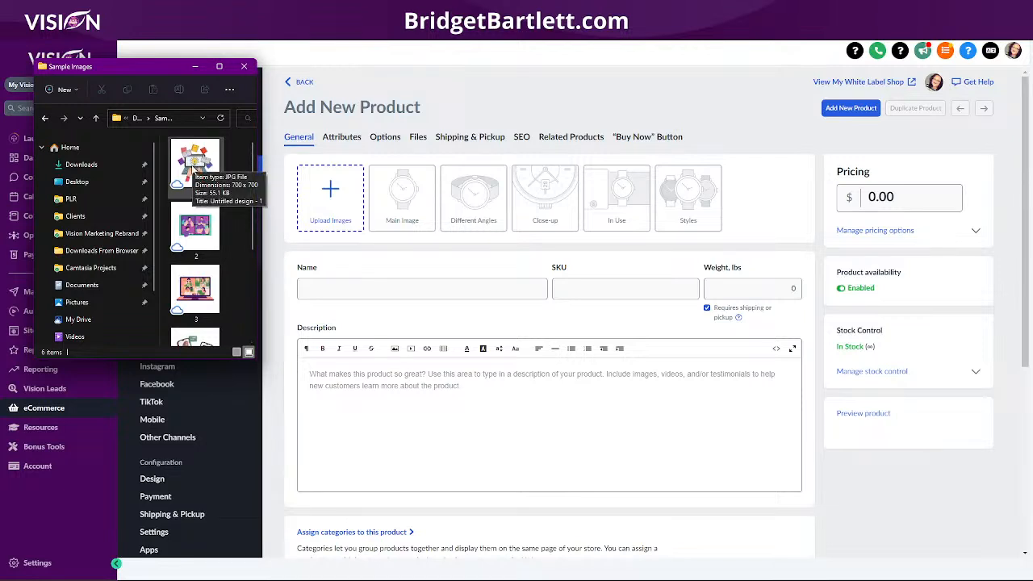
{"action": "left_click_drag", "start_coordinate": [191, 164], "coordinate": [325, 194]}
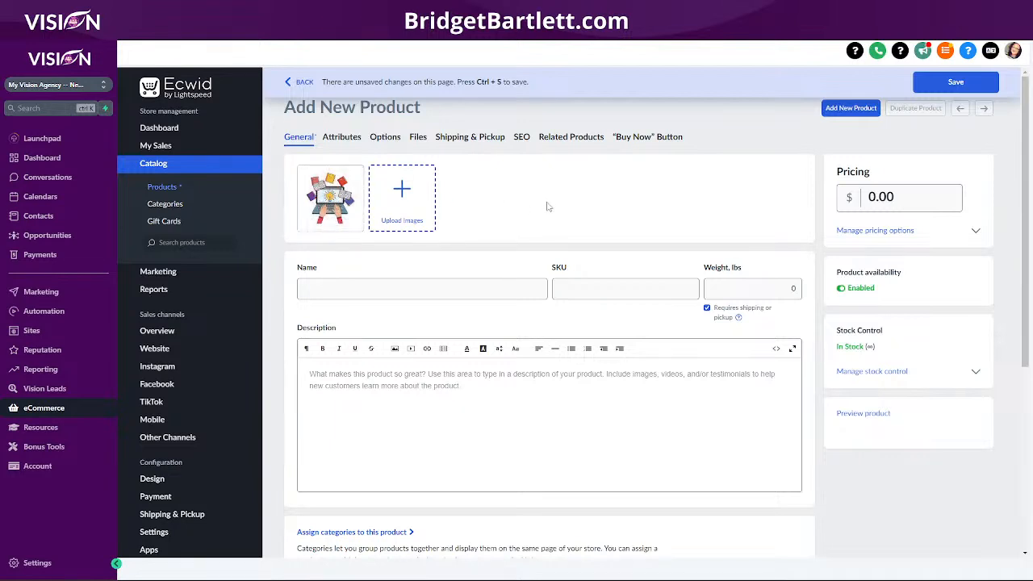
Name the product "Item 1" and turn off its shipping or pickup requirement.
{"action": "left_click", "coordinate": [358, 288]}
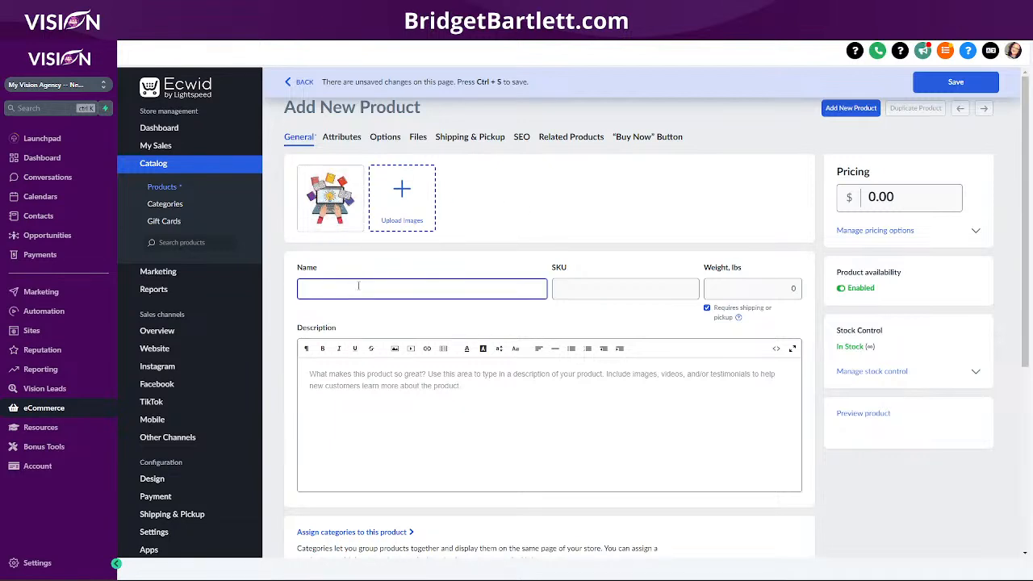
{"action": "type", "text": "Item 1"}
{"action": "left_click", "coordinate": [621, 289]}
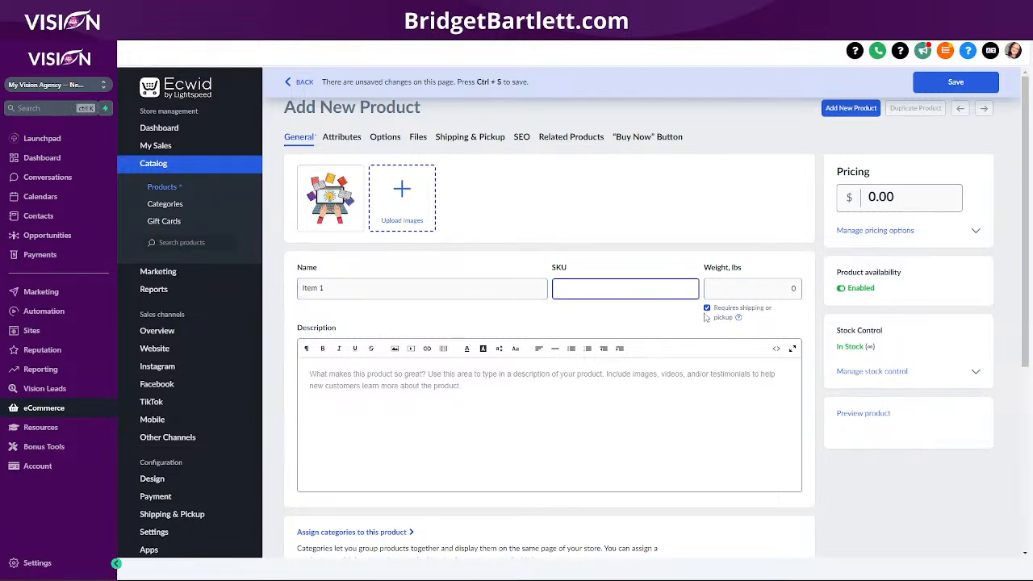
{"action": "mouse_move", "coordinate": [739, 318]}
{"action": "left_click", "coordinate": [707, 309]}
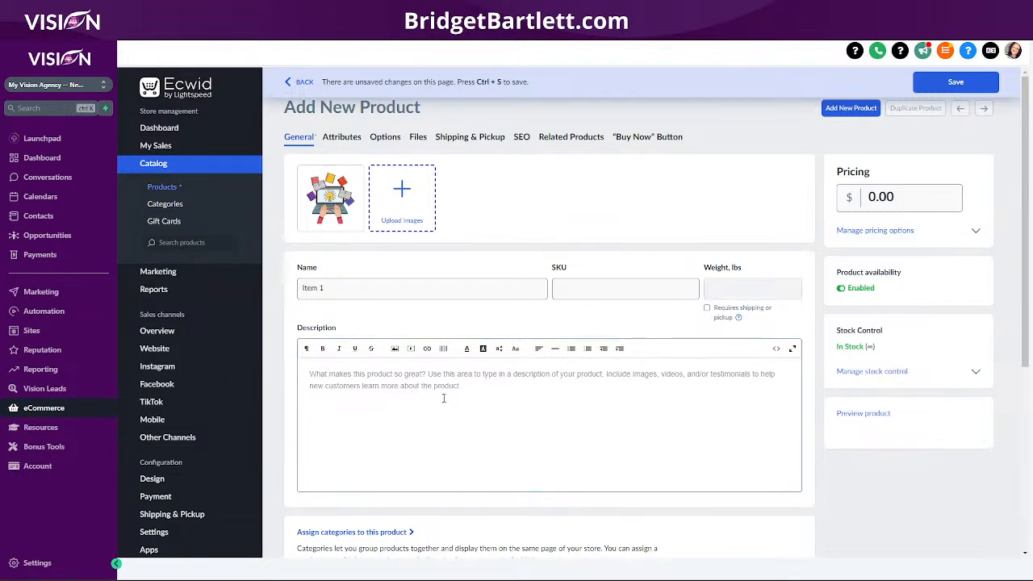
Enter the product description "This is a cool product" and set the price to $5.00.
{"action": "left_click", "coordinate": [548, 379]}
{"action": "type", "text": "This is a cool product"}
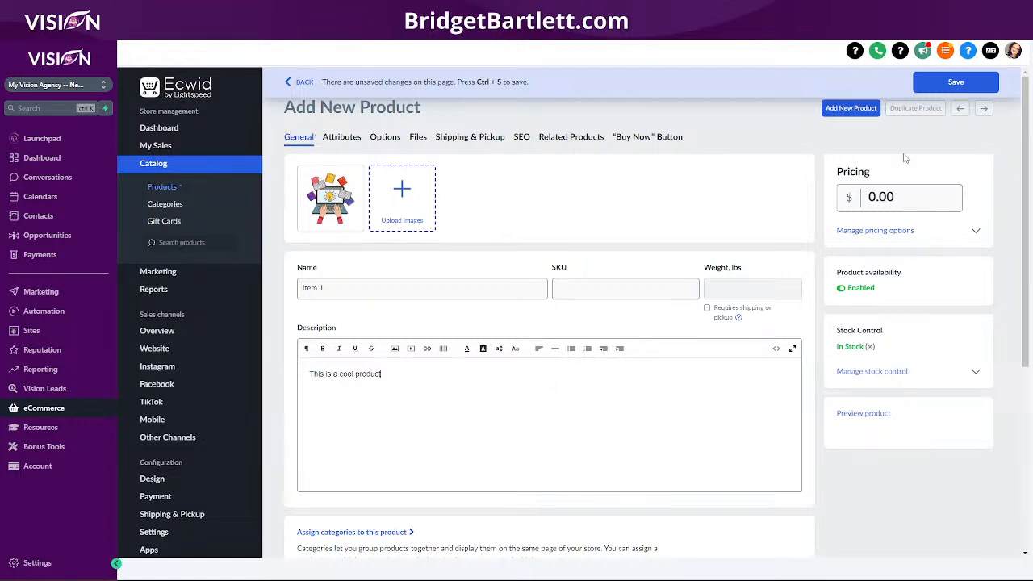
{"action": "left_click", "coordinate": [904, 193]}
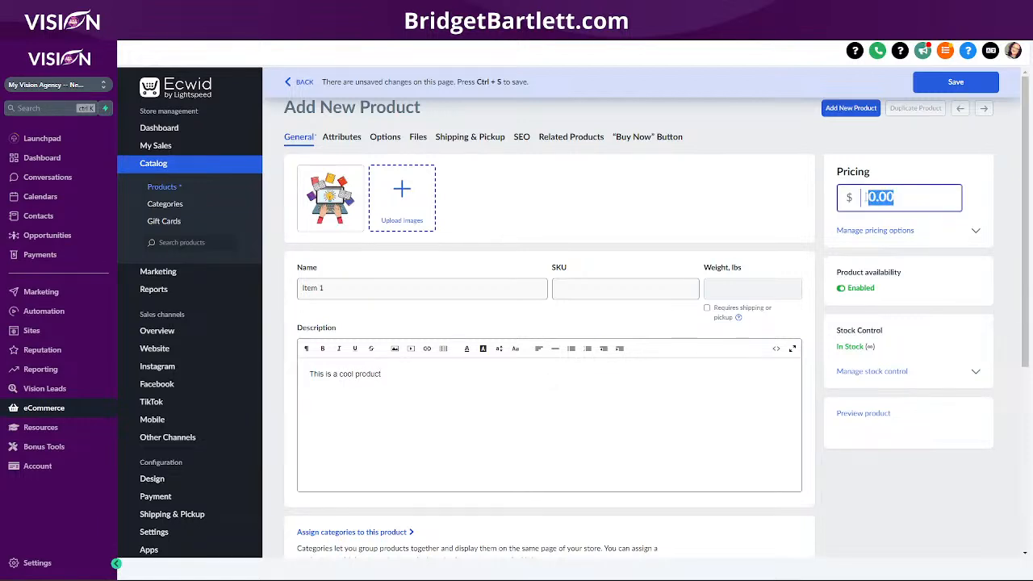
{"action": "type", "text": "5."}
Disable the product's availability and show its stock control options.
{"action": "left_click", "coordinate": [841, 289]}
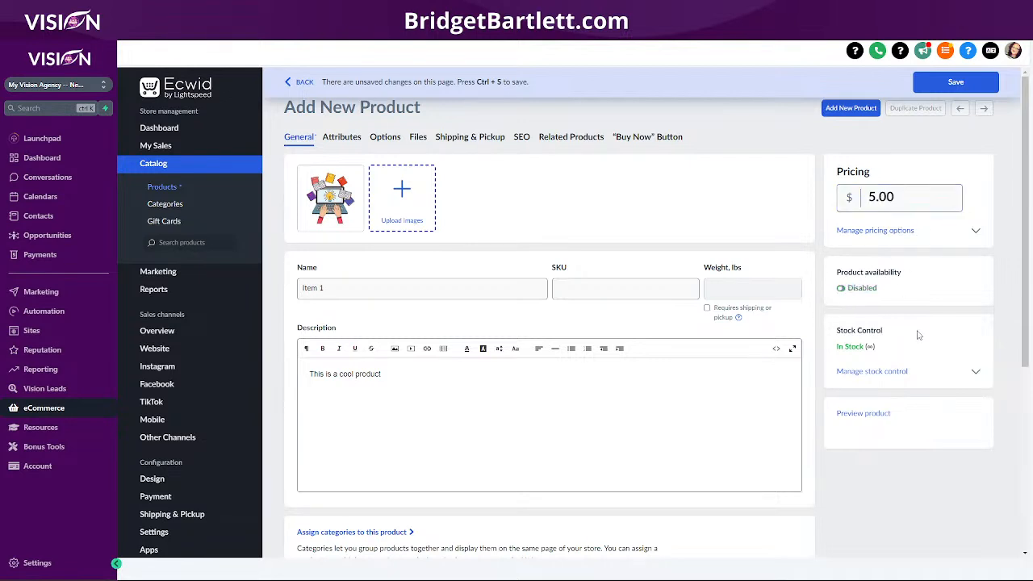
{"action": "left_click", "coordinate": [866, 373]}
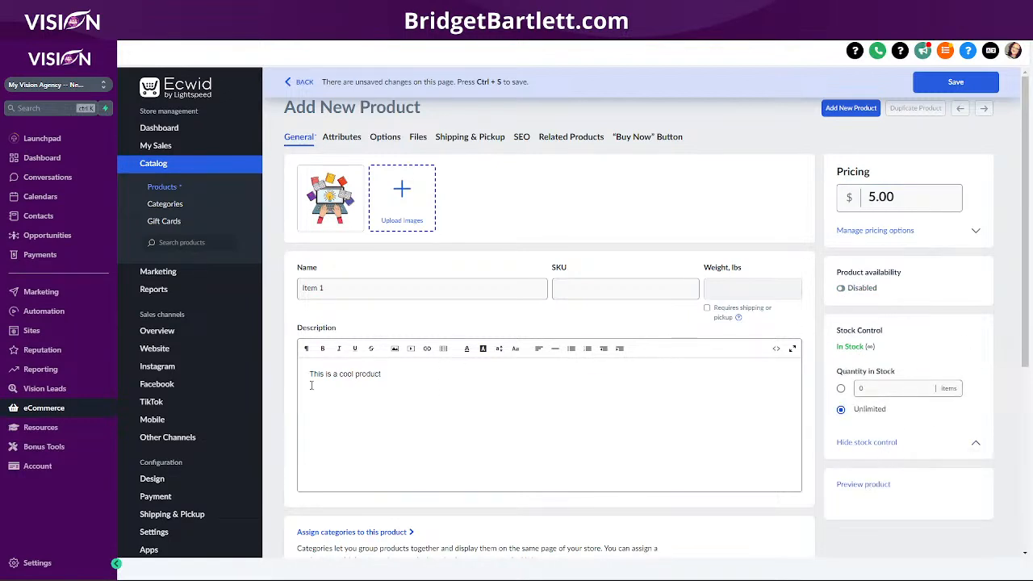
Assign the product to Category 1 and save the new product.
{"action": "scroll", "coordinate": [440, 468], "scroll_direction": "down", "scroll_amount": 2}
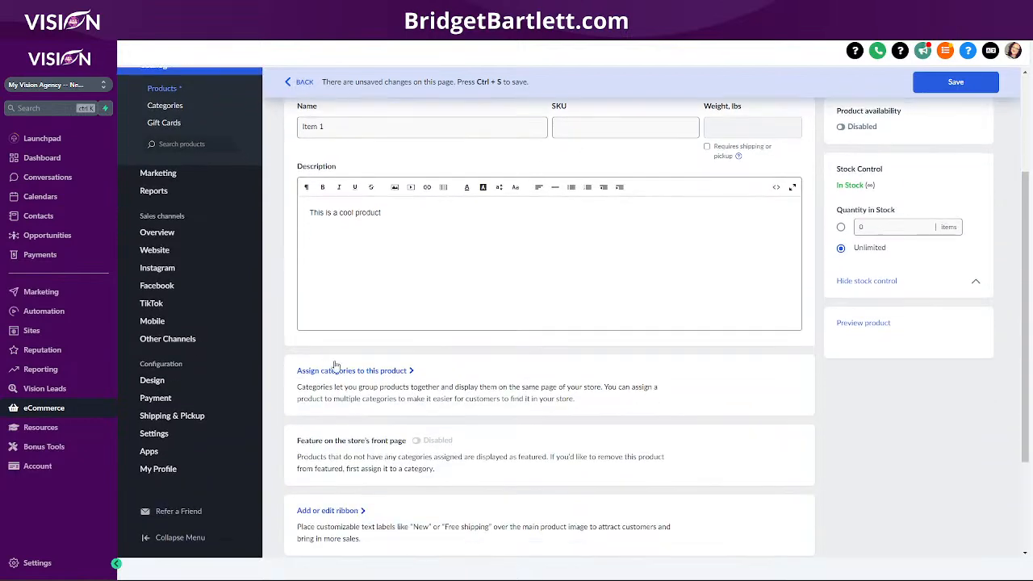
{"action": "left_click", "coordinate": [375, 373]}
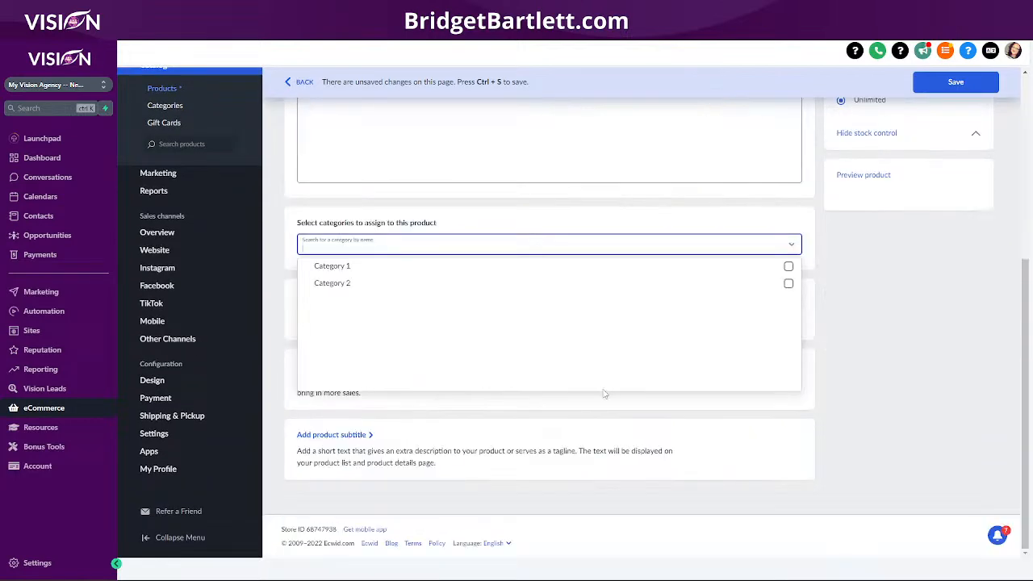
{"action": "left_click", "coordinate": [364, 267]}
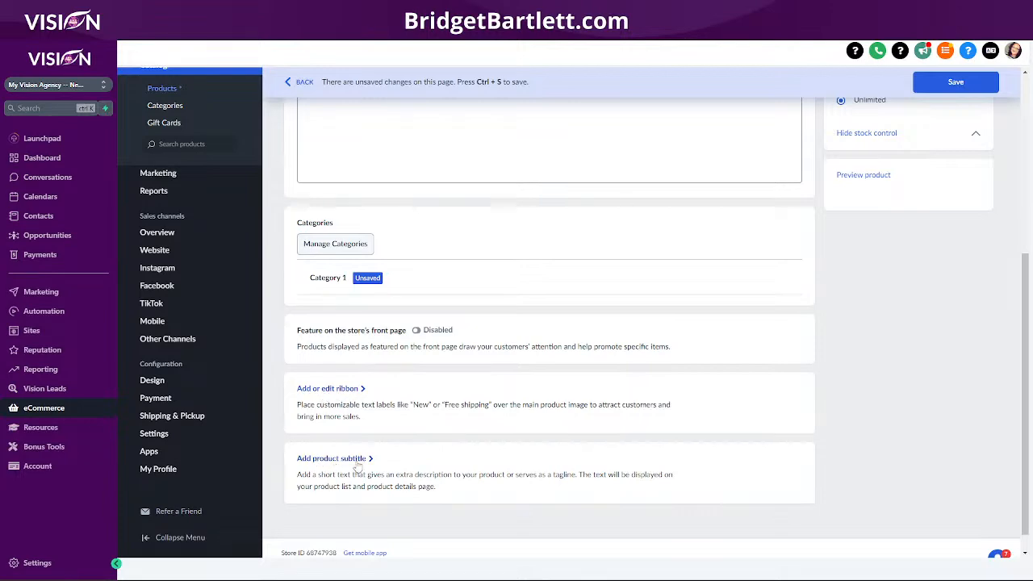
{"action": "scroll", "coordinate": [940, 434], "scroll_direction": "up", "scroll_amount": 4}
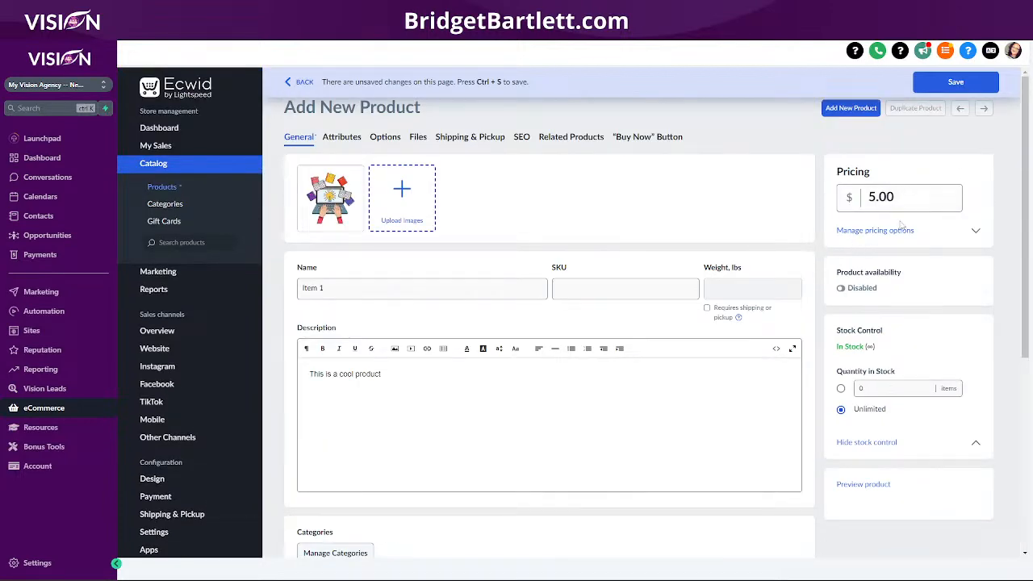
{"action": "left_click", "coordinate": [951, 84]}
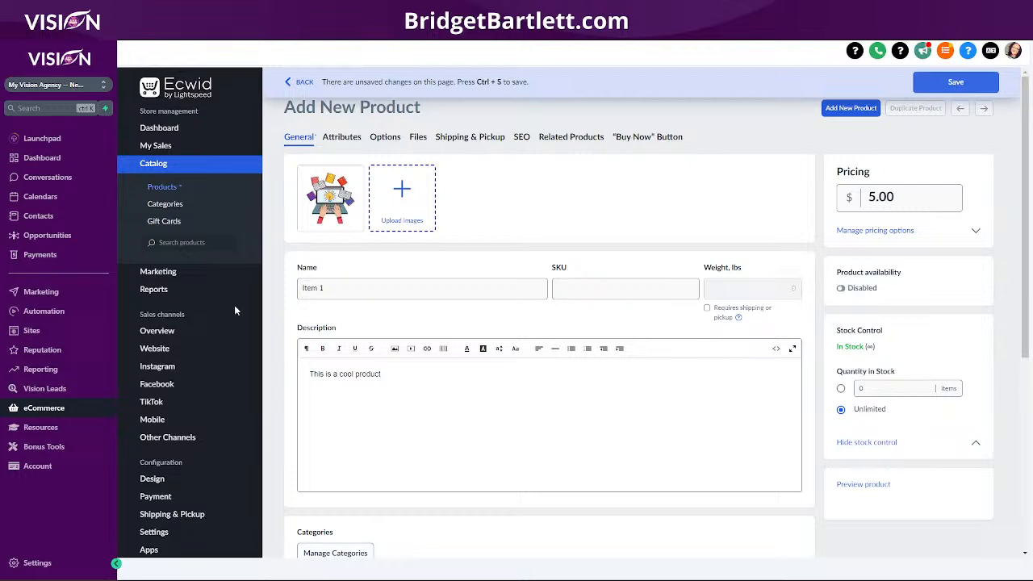
Review Item 1's attributes, options, downloadable files and shipping settings, including a look at the available help articles.
{"action": "left_click", "coordinate": [342, 138]}
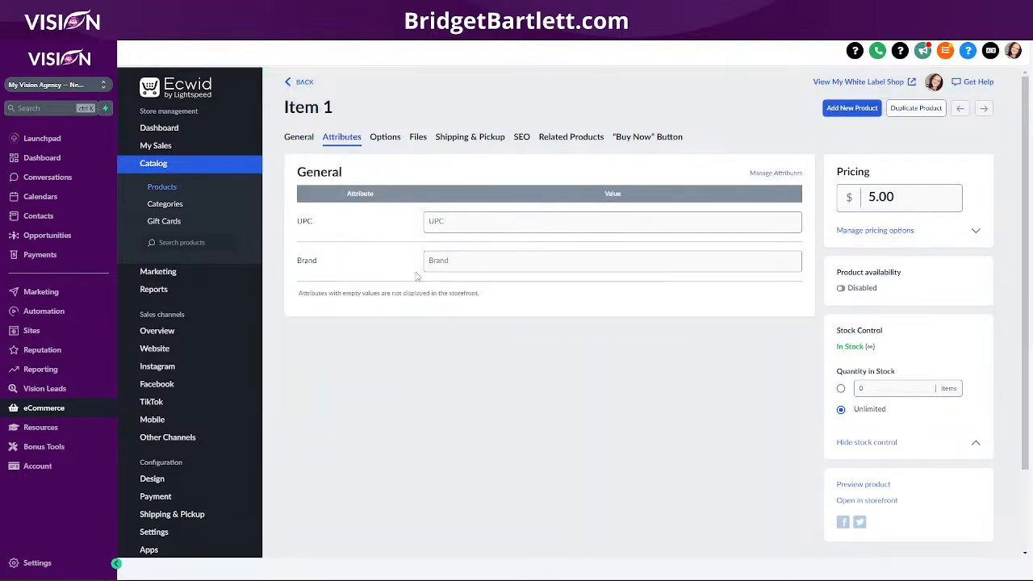
{"action": "left_click", "coordinate": [387, 138]}
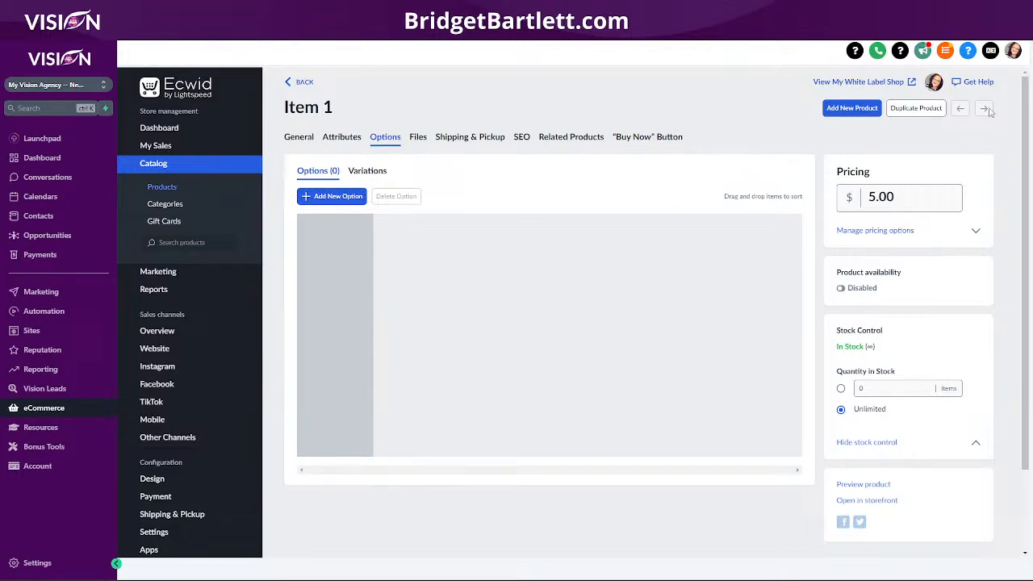
{"action": "left_click", "coordinate": [979, 83]}
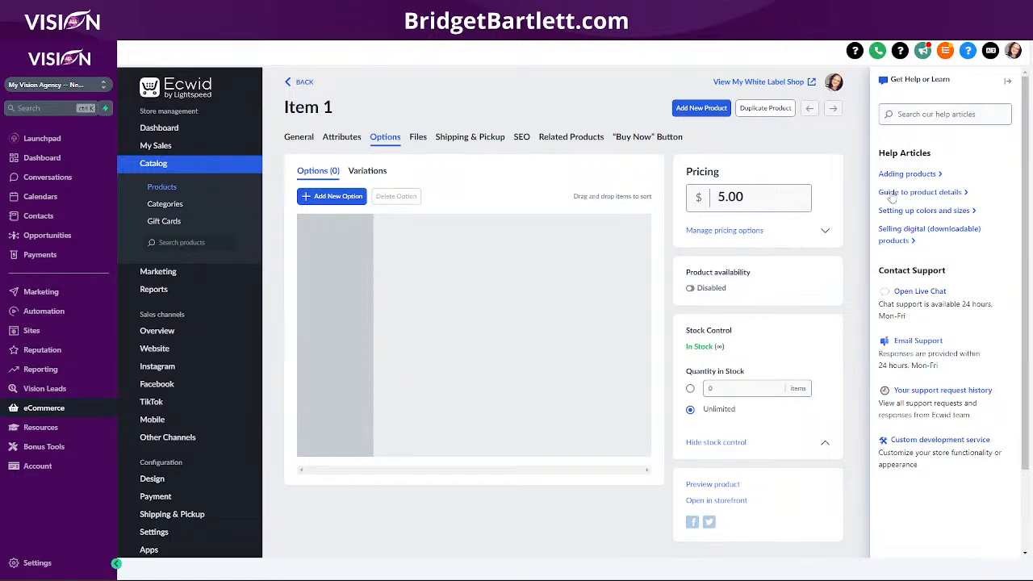
{"action": "left_click", "coordinate": [1008, 82]}
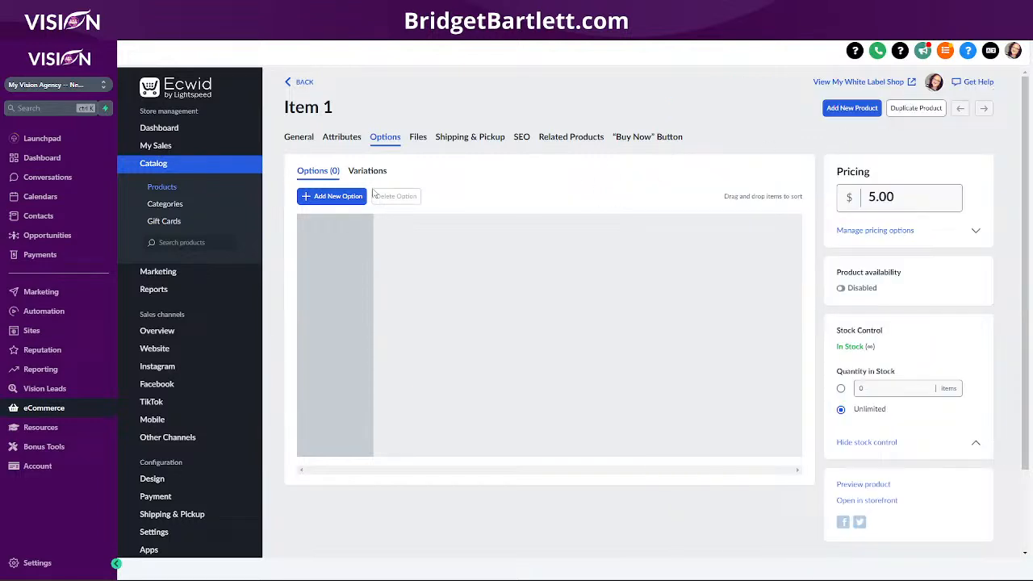
{"action": "left_click", "coordinate": [416, 138]}
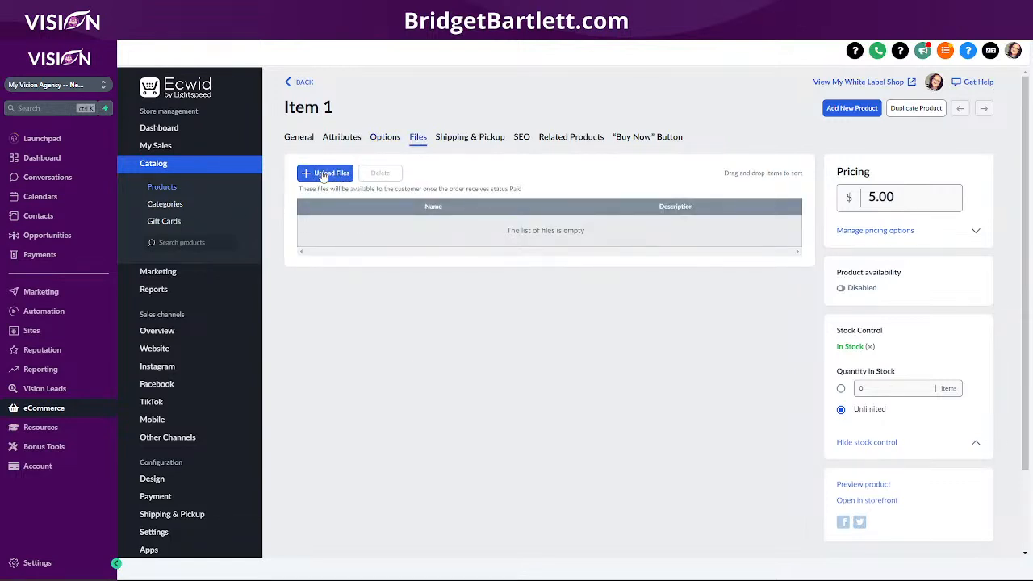
{"action": "left_click", "coordinate": [482, 139]}
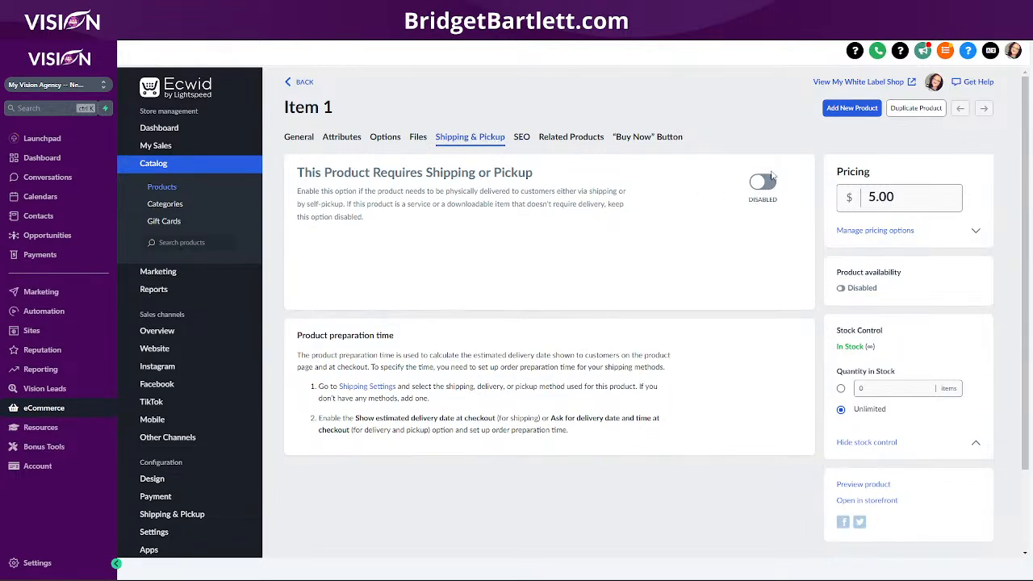
Examine Item 1's search engine preview and metadata, its related products settings and its "Buy Now" button embedding.
{"action": "left_click", "coordinate": [523, 138]}
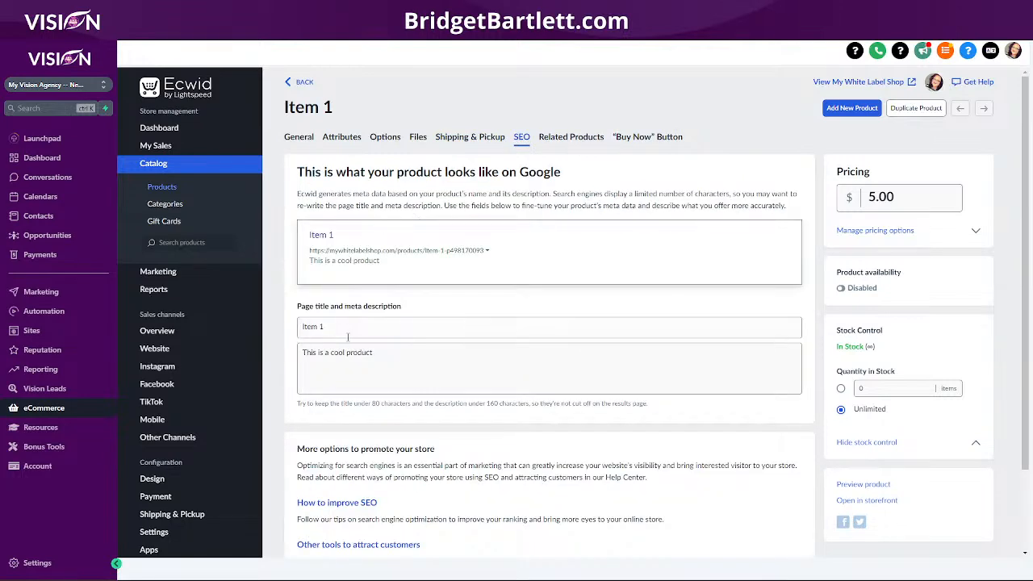
{"action": "scroll", "coordinate": [573, 327], "scroll_direction": "down", "scroll_amount": 1}
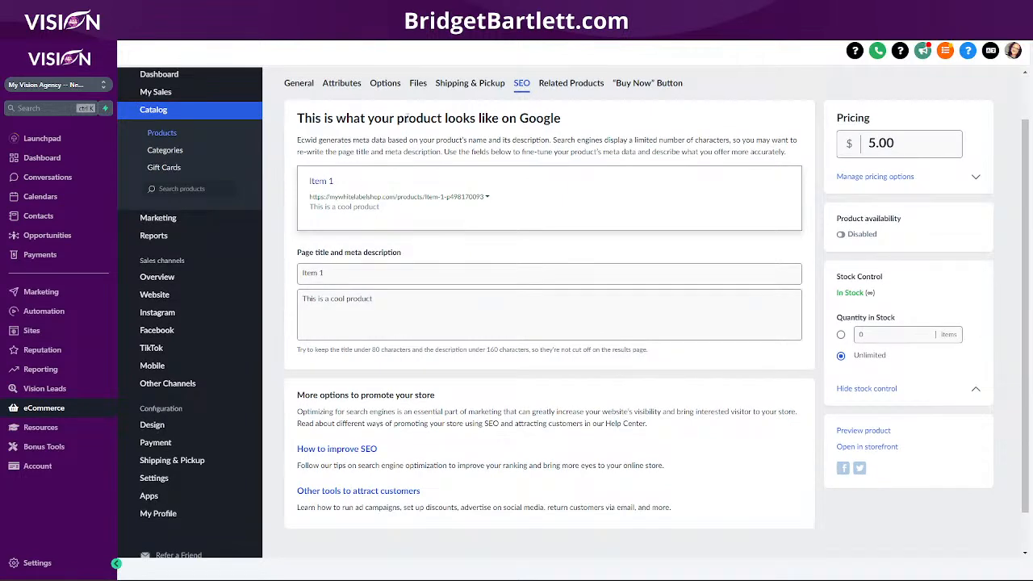
{"action": "left_click_drag", "start_coordinate": [292, 120], "coordinate": [602, 122]}
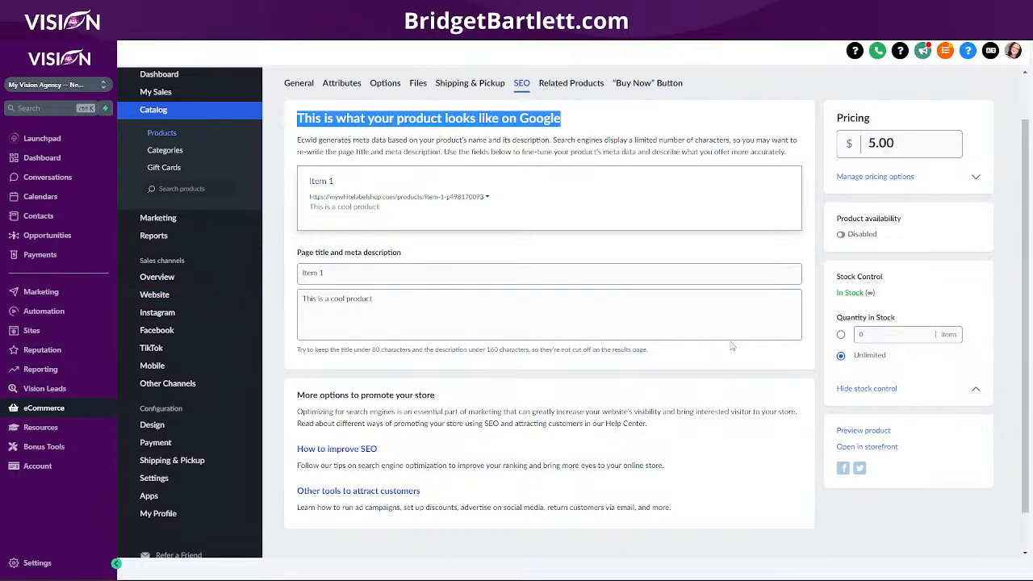
{"action": "scroll", "coordinate": [731, 346], "scroll_direction": "up", "scroll_amount": 1}
{"action": "left_click", "coordinate": [574, 137]}
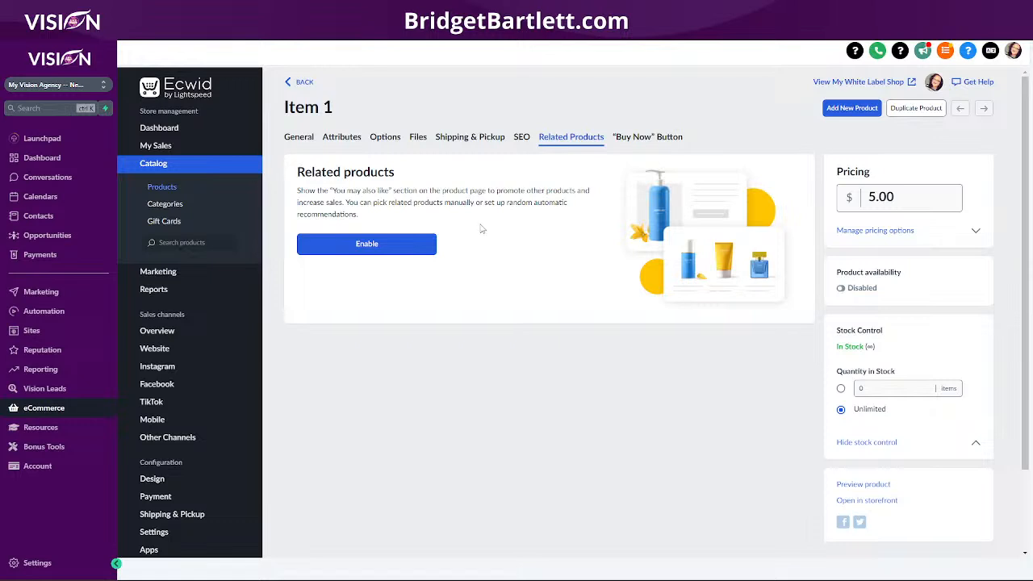
{"action": "left_click", "coordinate": [652, 138]}
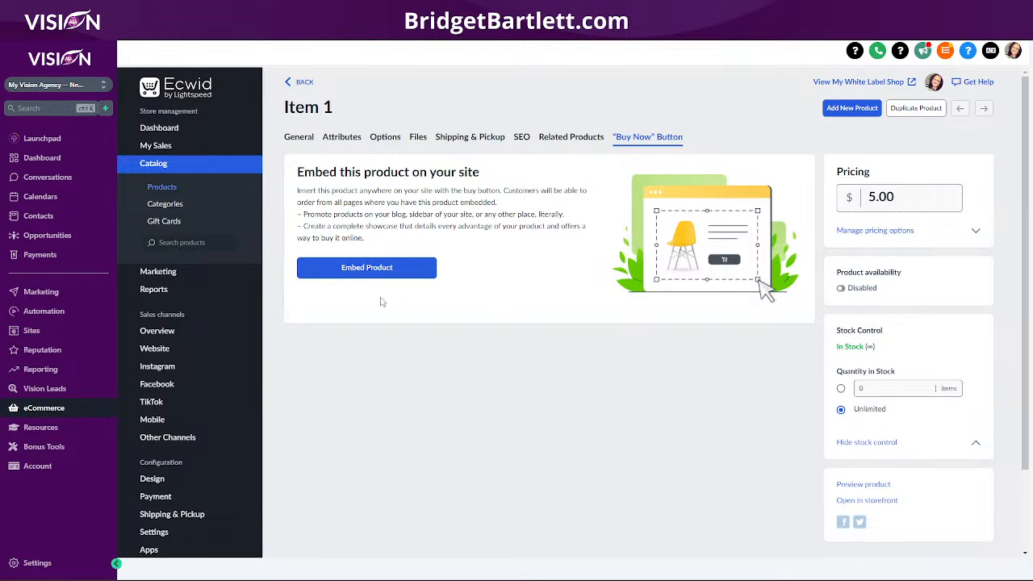
Return to the product list and enable Item 1.
{"action": "scroll", "coordinate": [723, 400], "scroll_direction": "down", "scroll_amount": 1}
{"action": "scroll", "coordinate": [723, 399], "scroll_direction": "up", "scroll_amount": 1}
{"action": "left_click", "coordinate": [305, 83]}
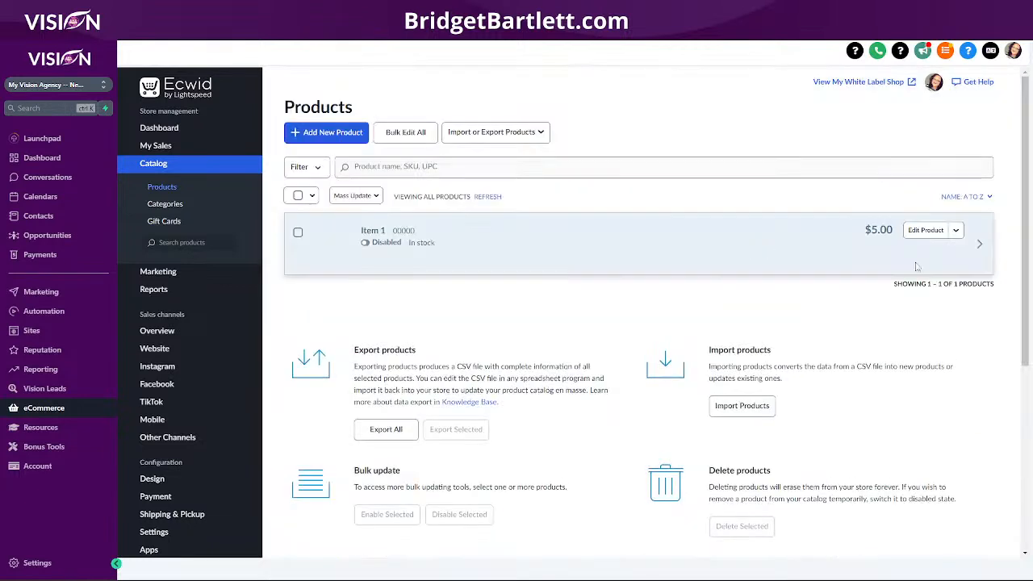
{"action": "left_click", "coordinate": [366, 243]}
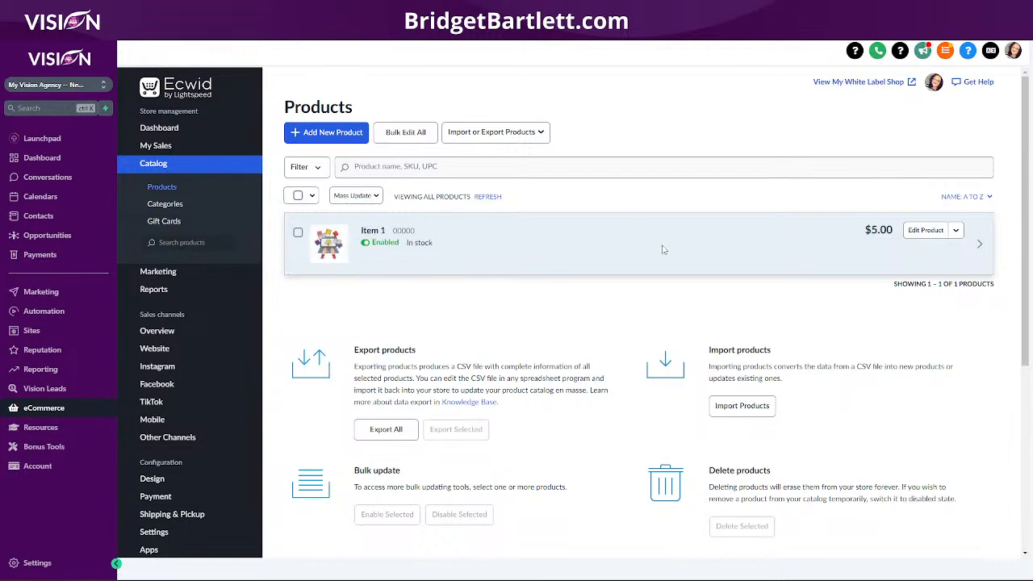
Start a new product and upload image 2 from the Sample Images folder to it.
{"action": "left_click", "coordinate": [328, 133]}
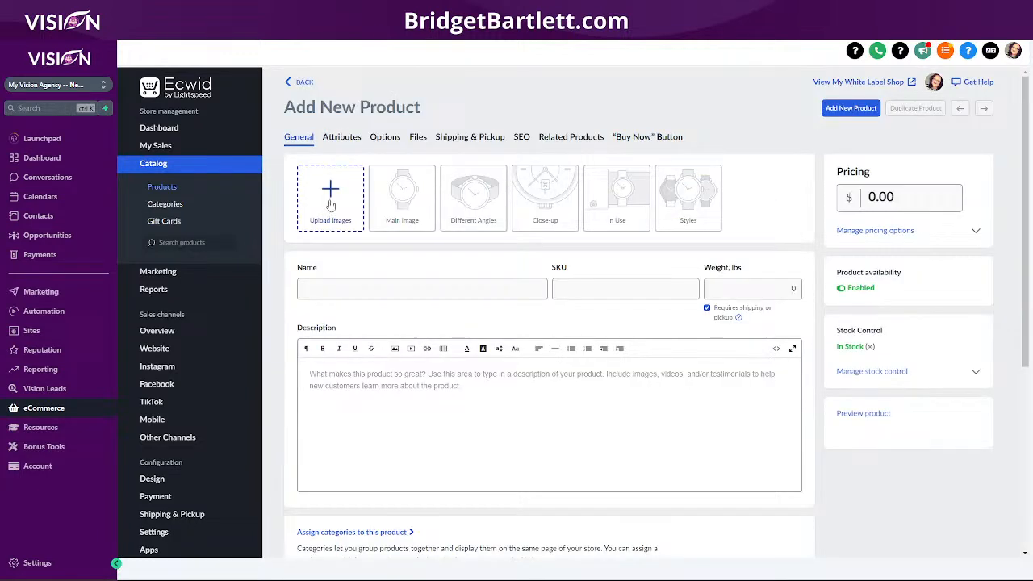
{"action": "mouse_move", "coordinate": [419, 574]}
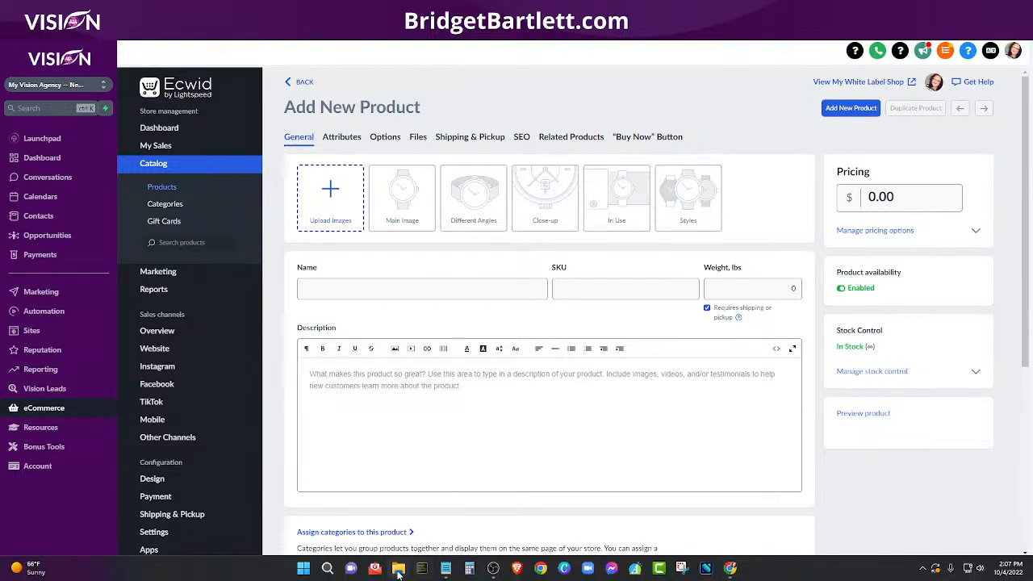
{"action": "left_click", "coordinate": [399, 569]}
{"action": "left_click_drag", "start_coordinate": [195, 226], "coordinate": [338, 202]}
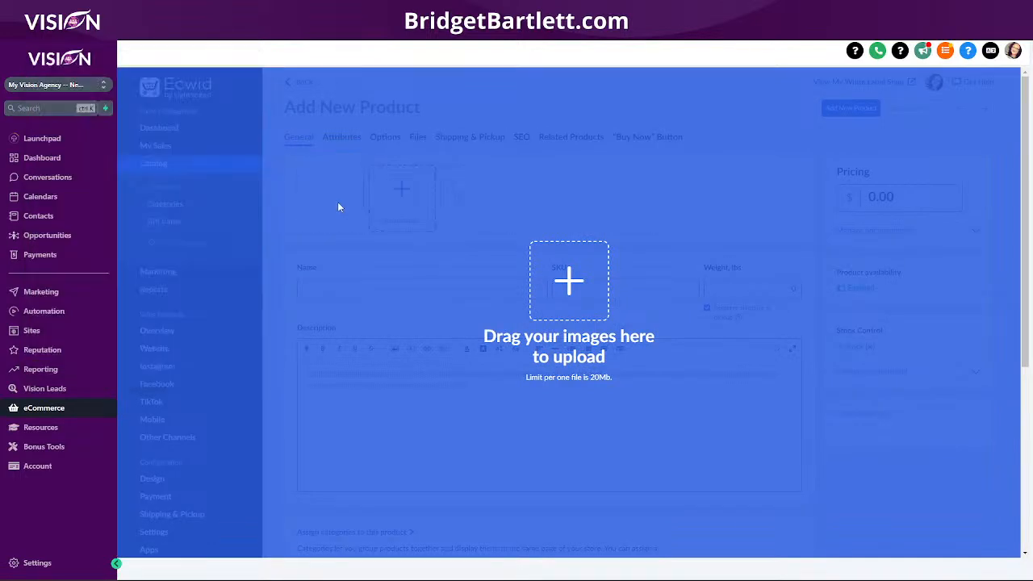
Fill in the product as Item 2 with no shipping required, the description "This is a cool item", a $5.00 price and availability disabled.
{"action": "left_click", "coordinate": [362, 286]}
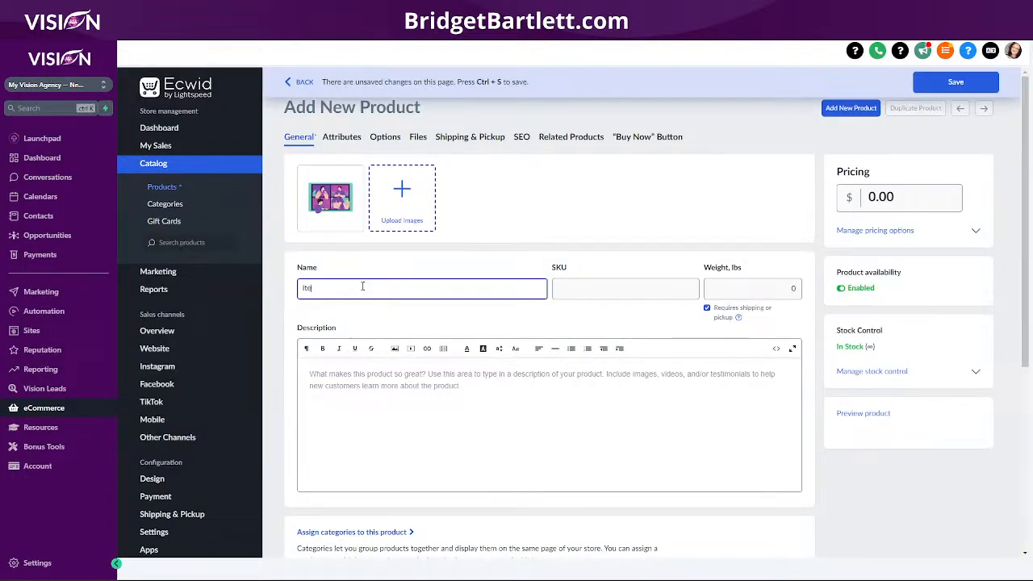
{"action": "left_click", "coordinate": [594, 290]}
{"action": "left_click", "coordinate": [707, 309]}
{"action": "left_click", "coordinate": [339, 385]}
{"action": "type", "text": "This is a c"}
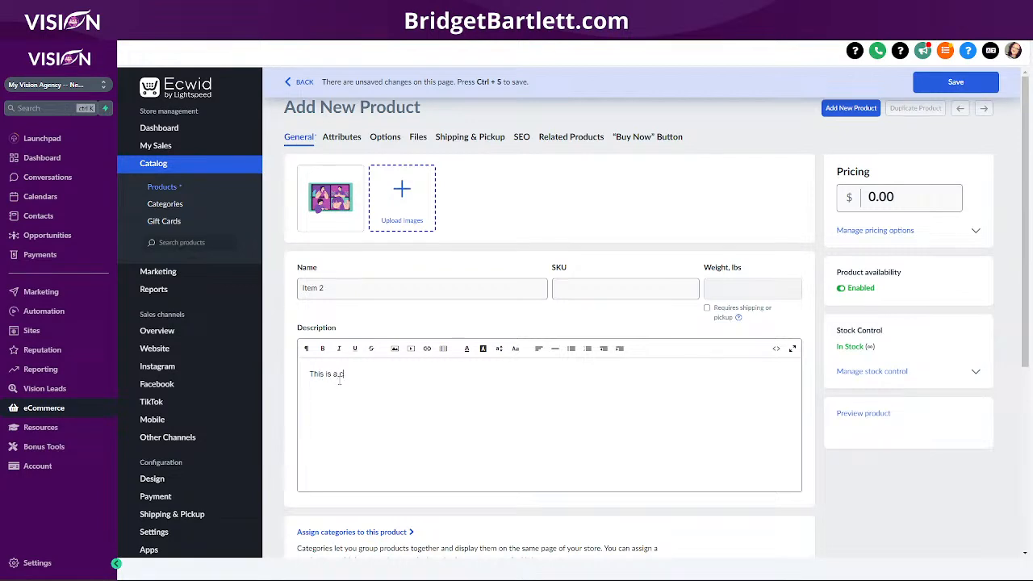
{"action": "type", "text": "ool item"}
{"action": "left_click", "coordinate": [927, 199]}
{"action": "type", "text": "5.0"}
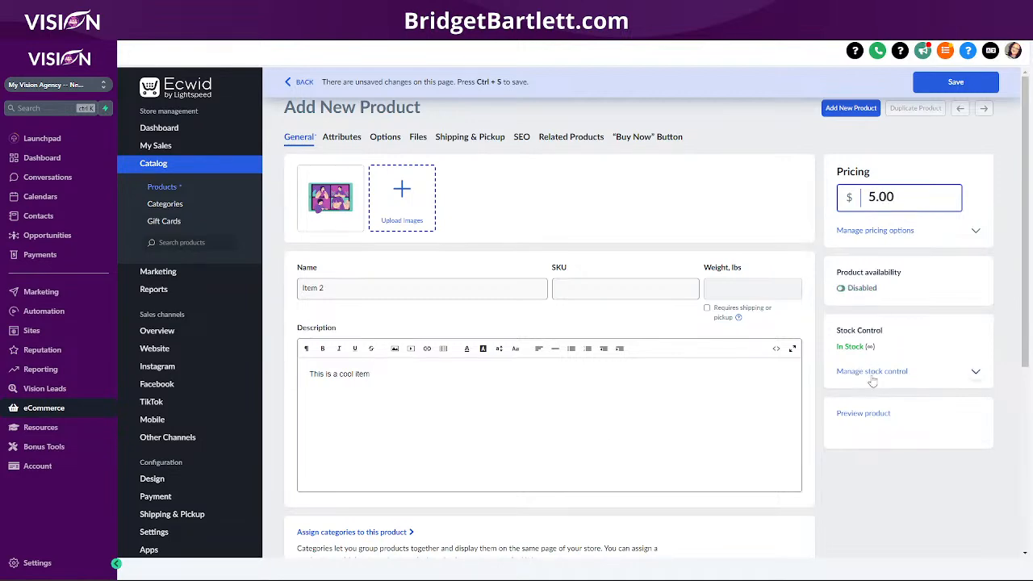
Save the product under Category 1 and enable Item 2 from the product list.
{"action": "scroll", "coordinate": [381, 373], "scroll_direction": "down", "scroll_amount": 4}
{"action": "left_click", "coordinate": [323, 225]}
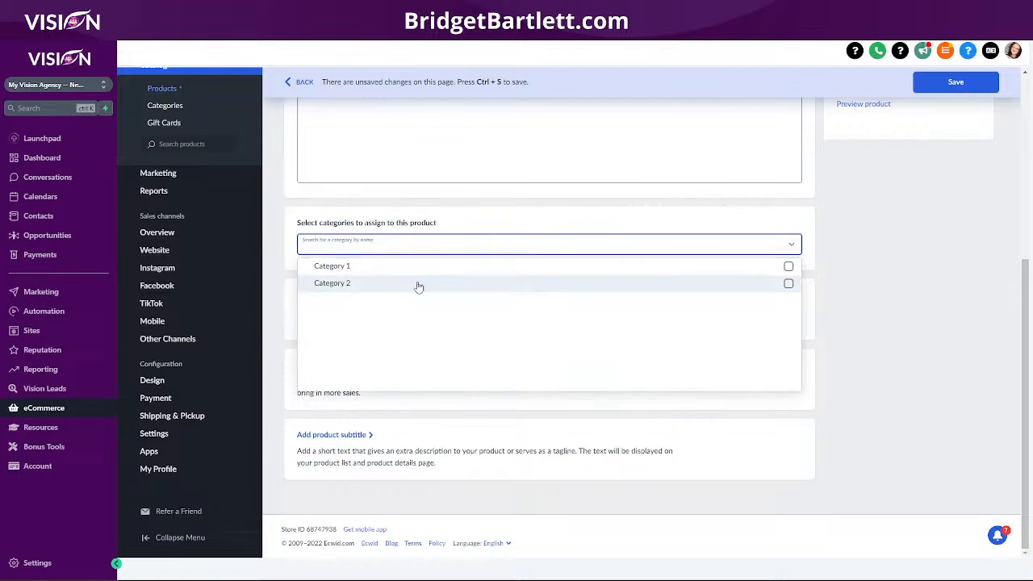
{"action": "left_click", "coordinate": [342, 265]}
{"action": "left_click", "coordinate": [954, 83]}
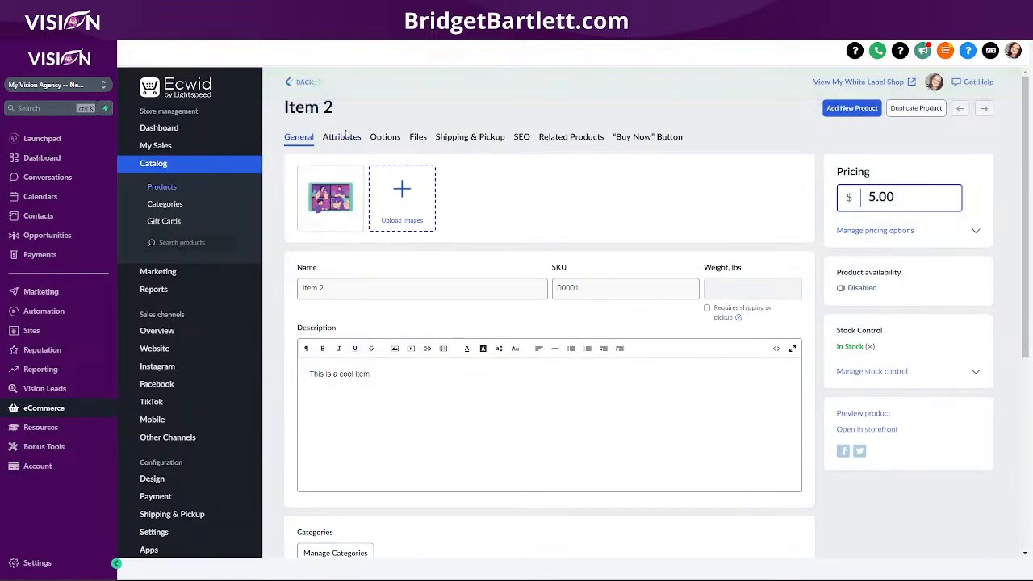
{"action": "left_click", "coordinate": [303, 82]}
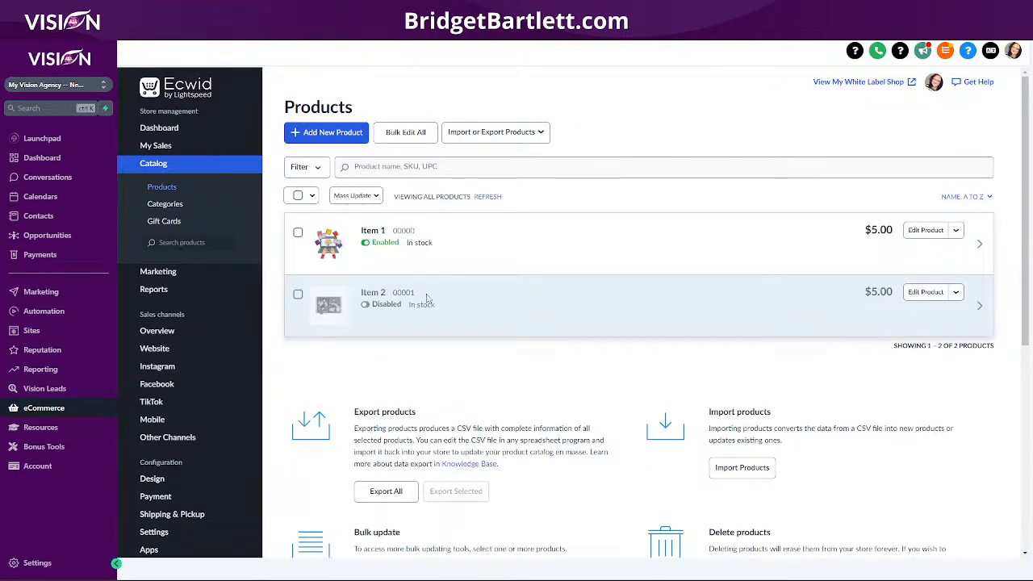
{"action": "left_click", "coordinate": [366, 305]}
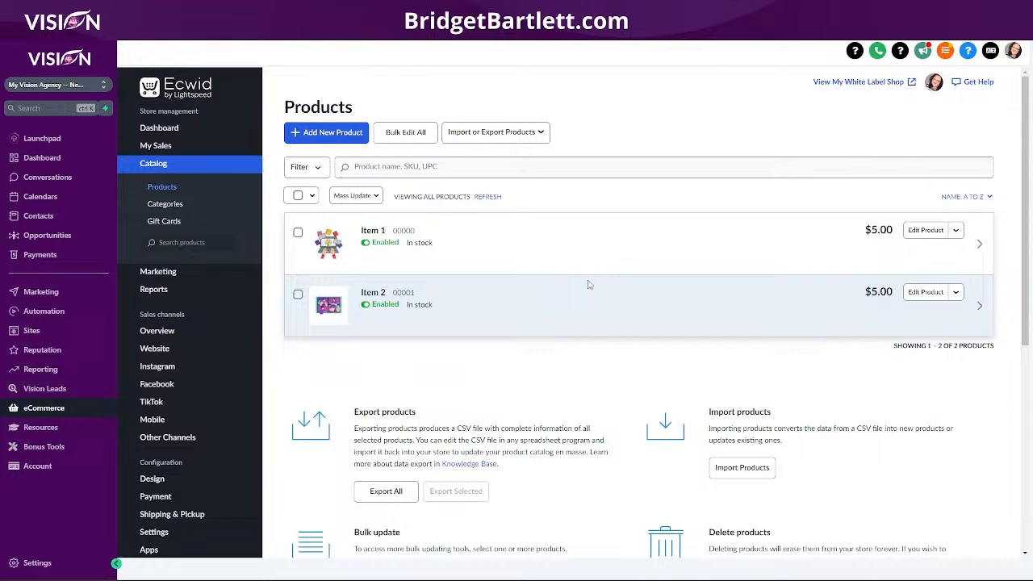
Duplicate Item 2 and name the copy Item 3.
{"action": "left_click", "coordinate": [956, 292]}
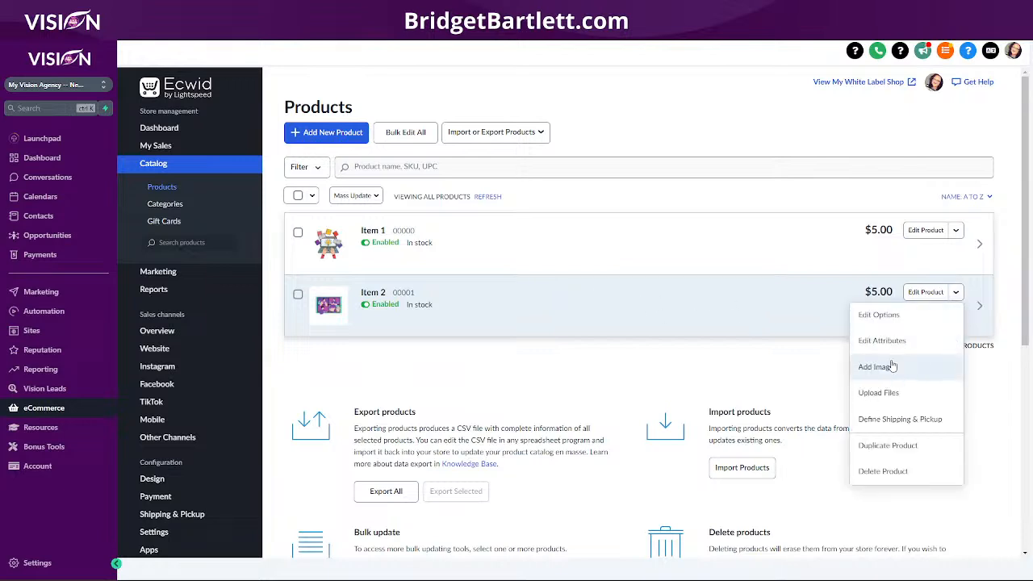
{"action": "left_click", "coordinate": [892, 447]}
{"action": "left_click", "coordinate": [322, 288]}
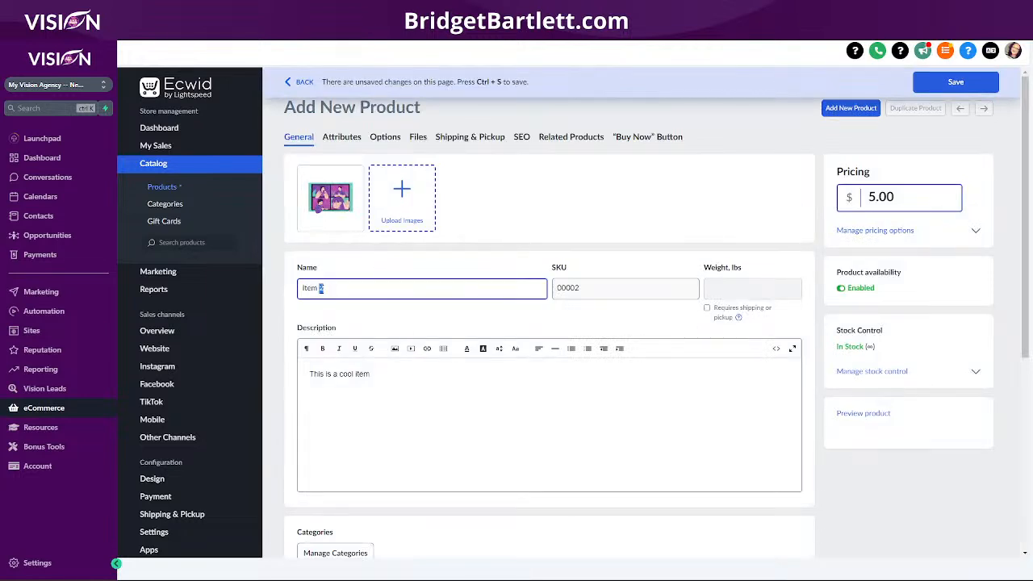
{"action": "type", "text": "3"}
Replace the copied product's picture with image 3 from the Sample Images folder.
{"action": "mouse_move", "coordinate": [331, 199]}
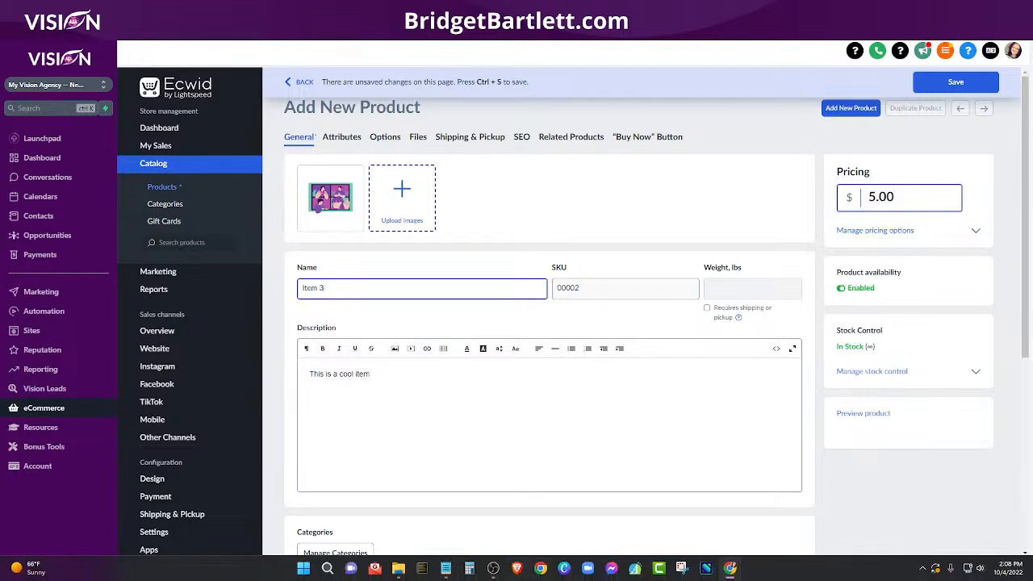
{"action": "left_click", "coordinate": [398, 568]}
{"action": "left_click_drag", "start_coordinate": [195, 288], "coordinate": [347, 198]}
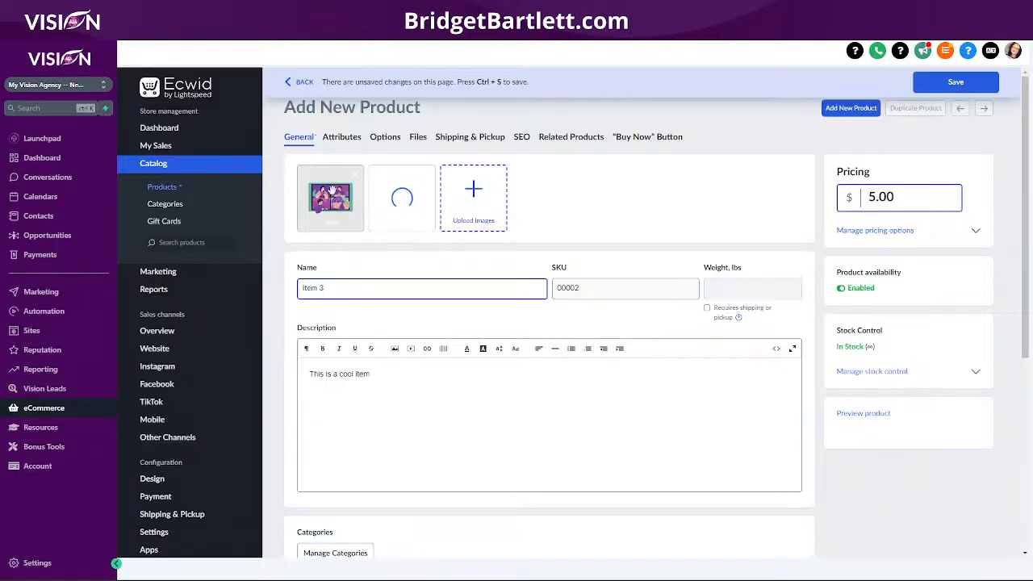
Set Item 3's SKU to 00003, save the product and return to the product list.
{"action": "left_click", "coordinate": [604, 286]}
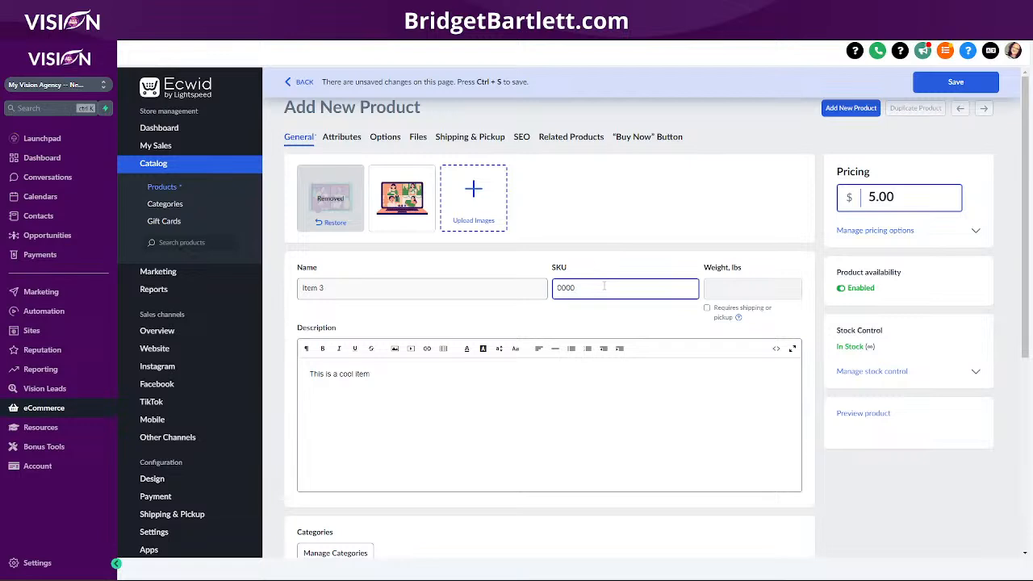
{"action": "left_click", "coordinate": [957, 81]}
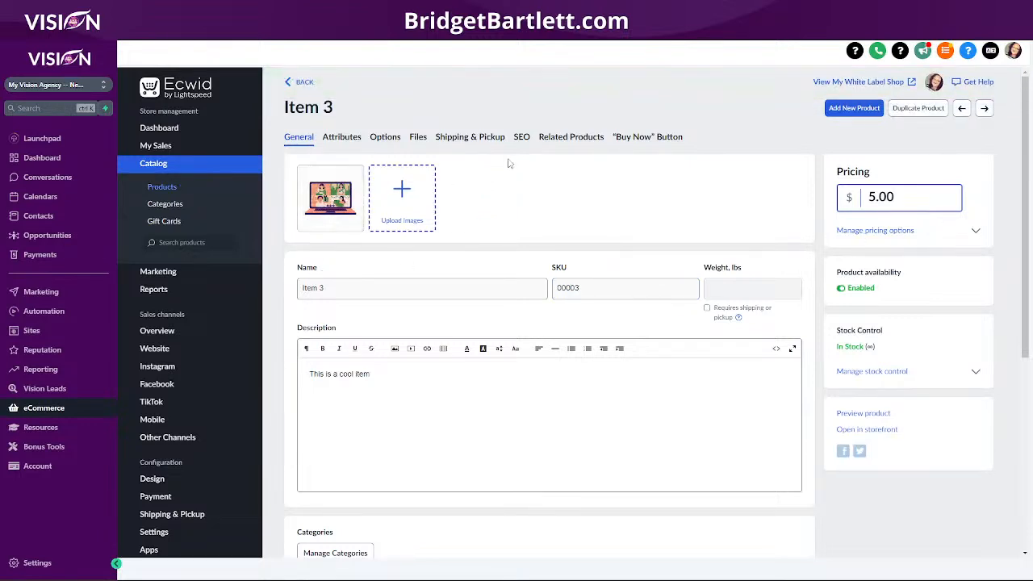
{"action": "left_click", "coordinate": [301, 81]}
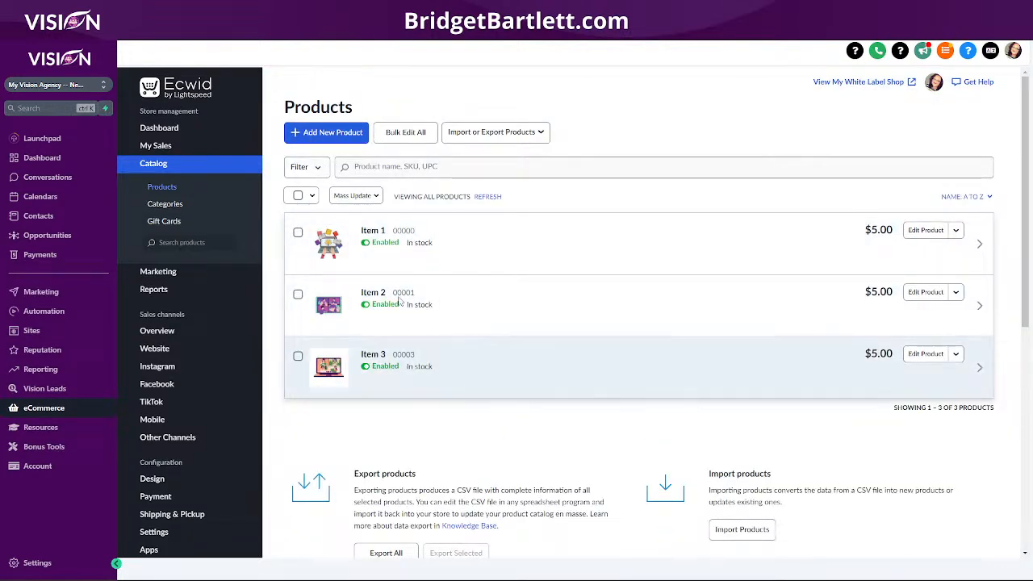
Start another new product and upload the fourth picture from the Sample Images folder.
{"action": "left_click", "coordinate": [327, 133]}
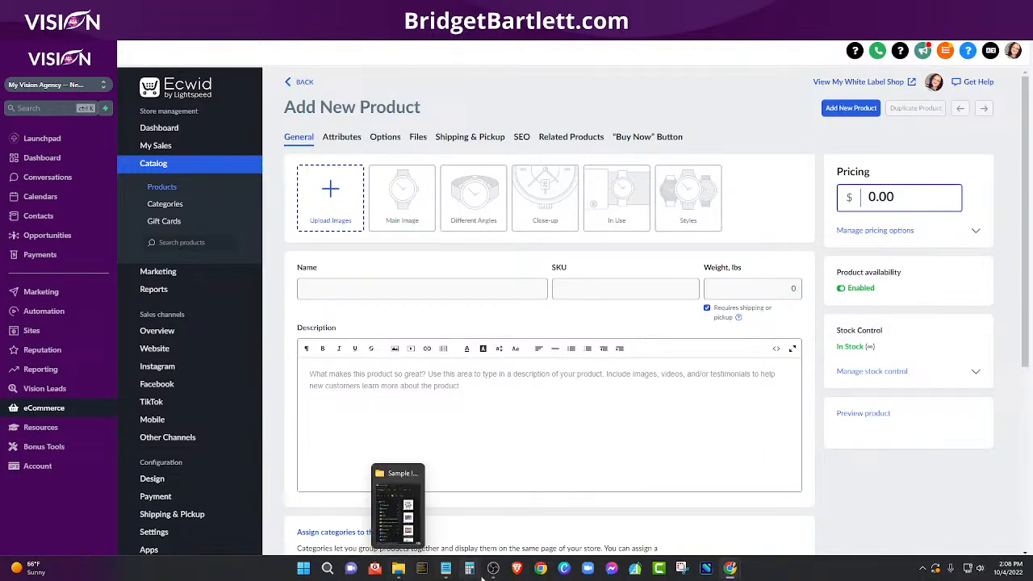
{"action": "left_click", "coordinate": [398, 568]}
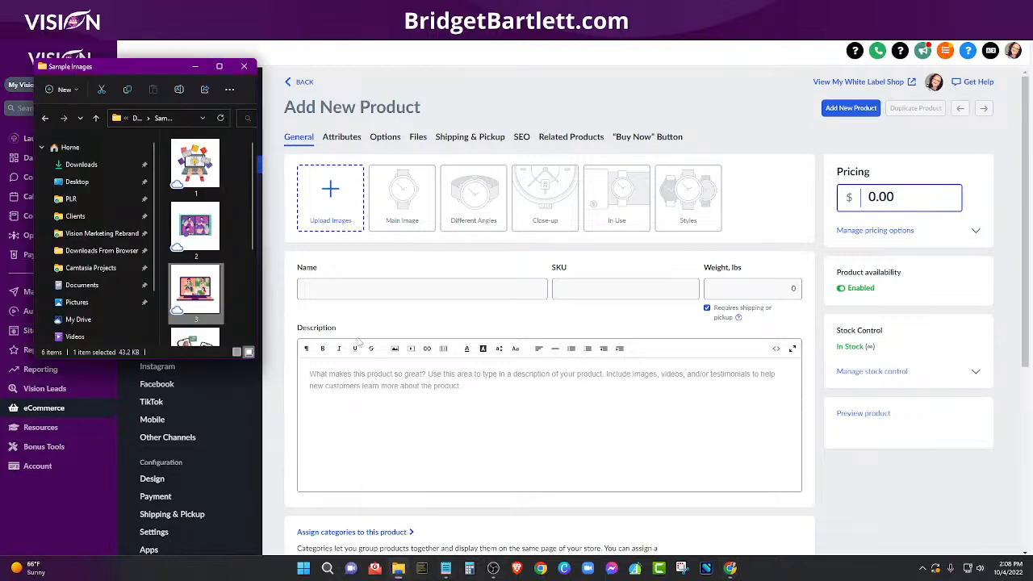
{"action": "scroll", "coordinate": [193, 242], "scroll_direction": "down", "scroll_amount": 3}
{"action": "left_click_drag", "start_coordinate": [195, 184], "coordinate": [348, 220]}
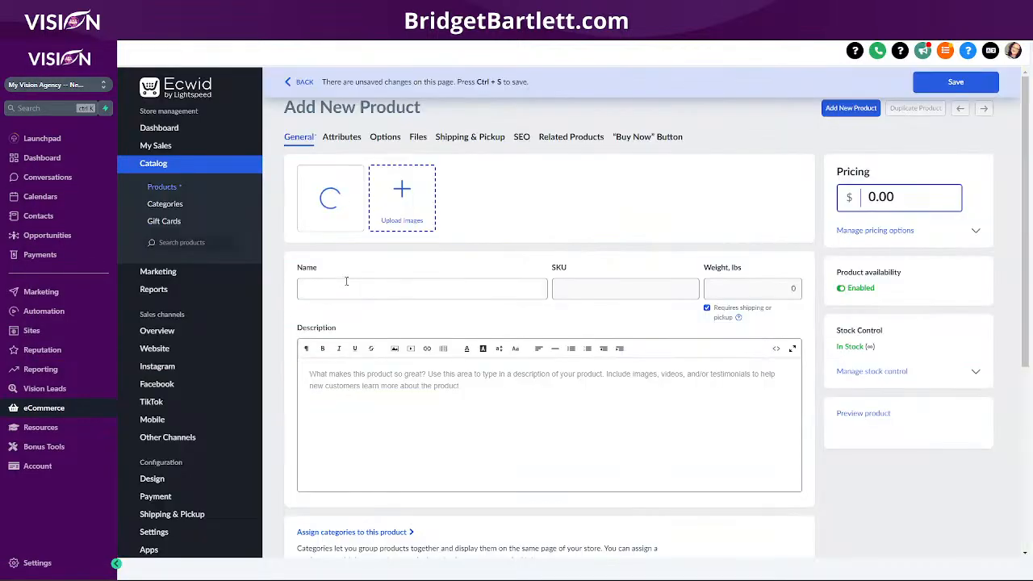
Name the product Item 4, describe it as "This is cool" and price it at $5.00.
{"action": "left_click", "coordinate": [342, 290]}
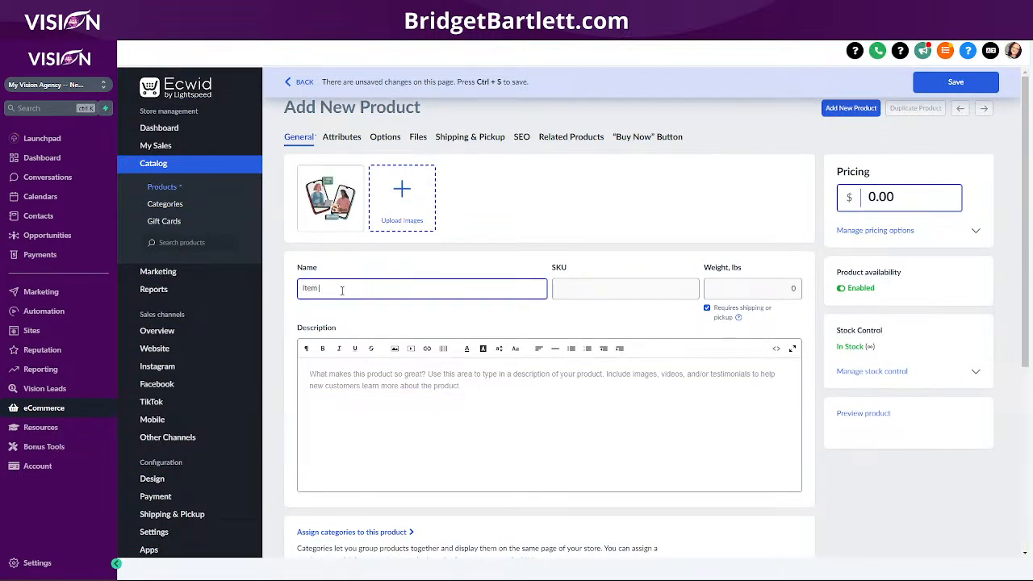
{"action": "left_click", "coordinate": [373, 375]}
{"action": "type", "text": "This is cool"}
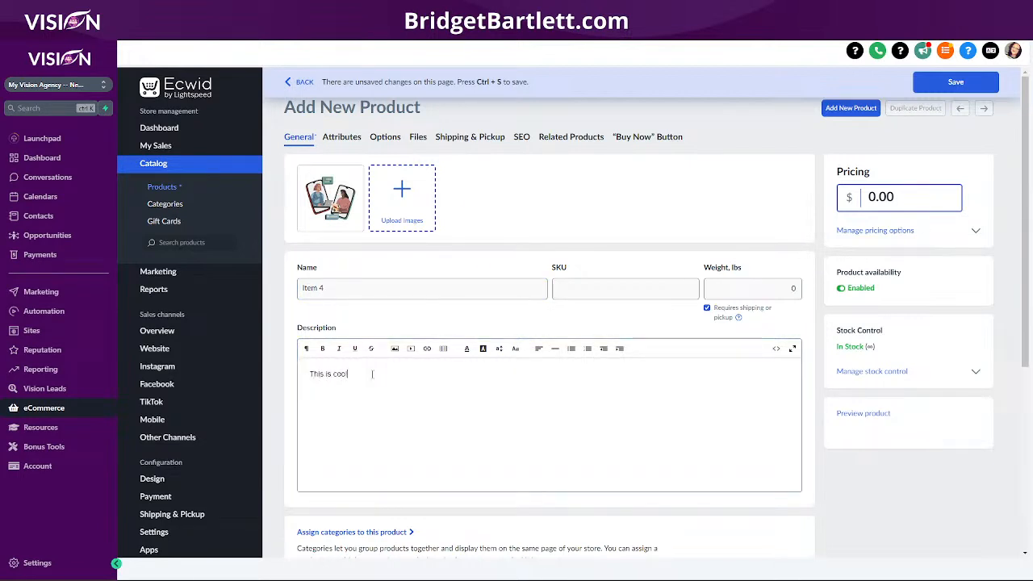
{"action": "left_click", "coordinate": [869, 206]}
{"action": "type", "text": "5.00"}
Assign Item 4 to Category 2 and save the product.
{"action": "scroll", "coordinate": [373, 208], "scroll_direction": "down", "scroll_amount": 3}
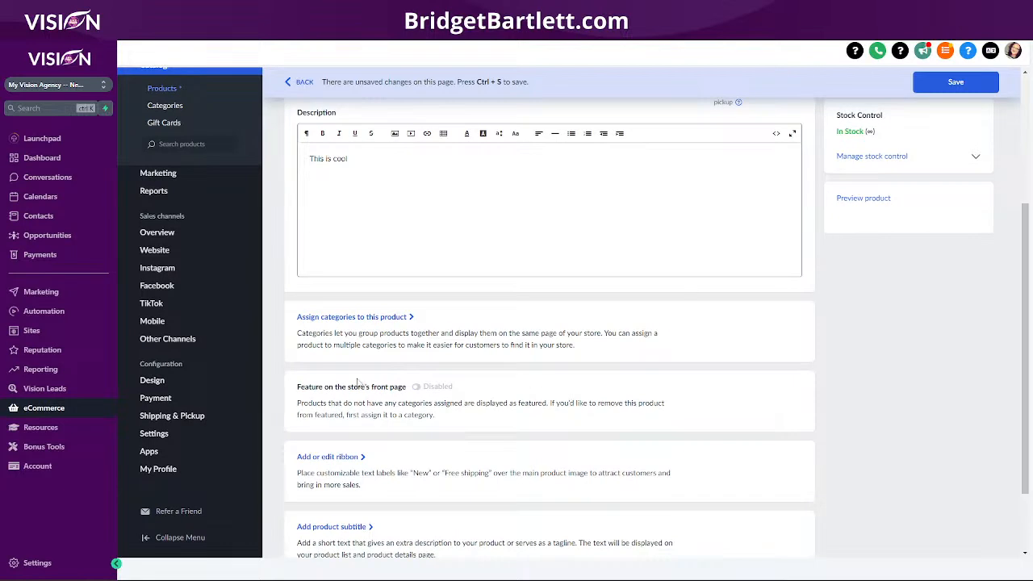
{"action": "left_click", "coordinate": [356, 318]}
{"action": "left_click", "coordinate": [334, 282]}
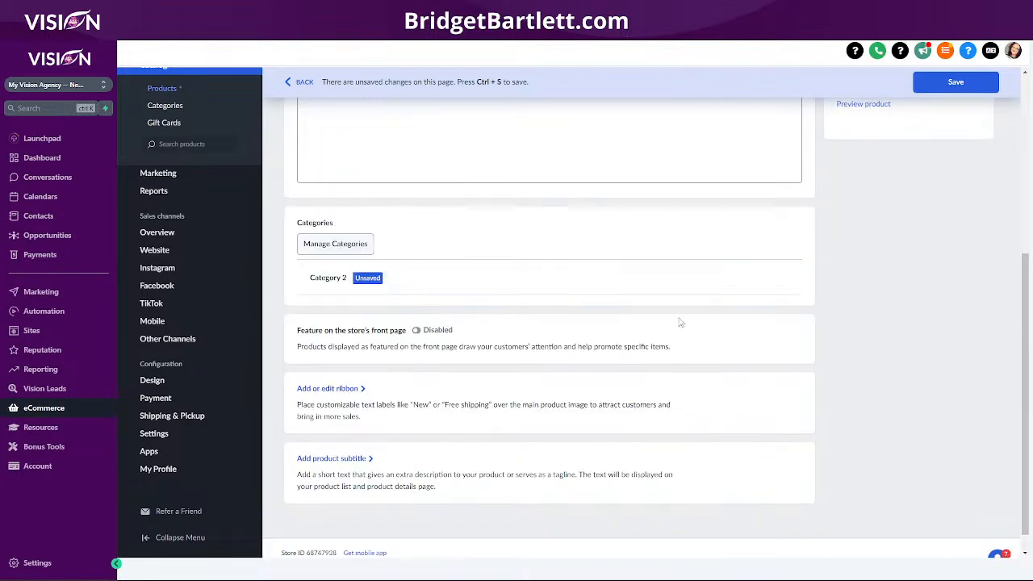
{"action": "left_click", "coordinate": [957, 87]}
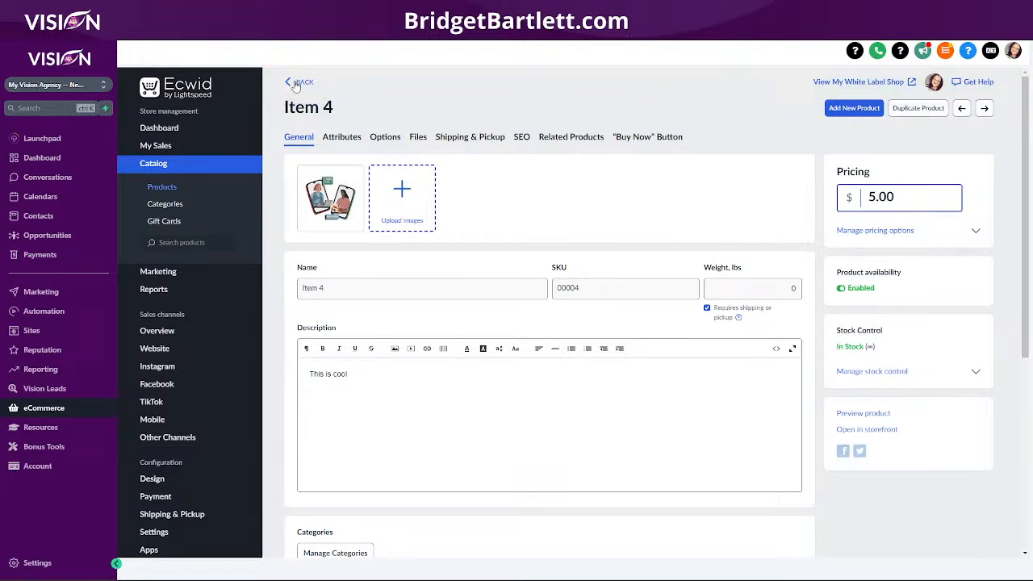
Return to the product list and duplicate Item 4.
{"action": "left_click", "coordinate": [297, 83]}
{"action": "scroll", "coordinate": [955, 405], "scroll_direction": "down", "scroll_amount": 1}
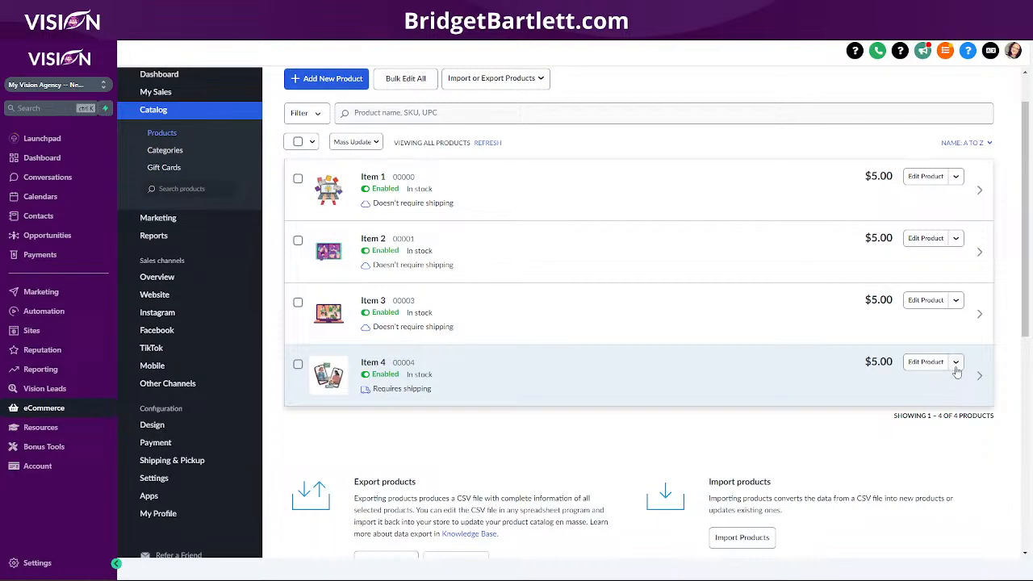
{"action": "left_click", "coordinate": [956, 365]}
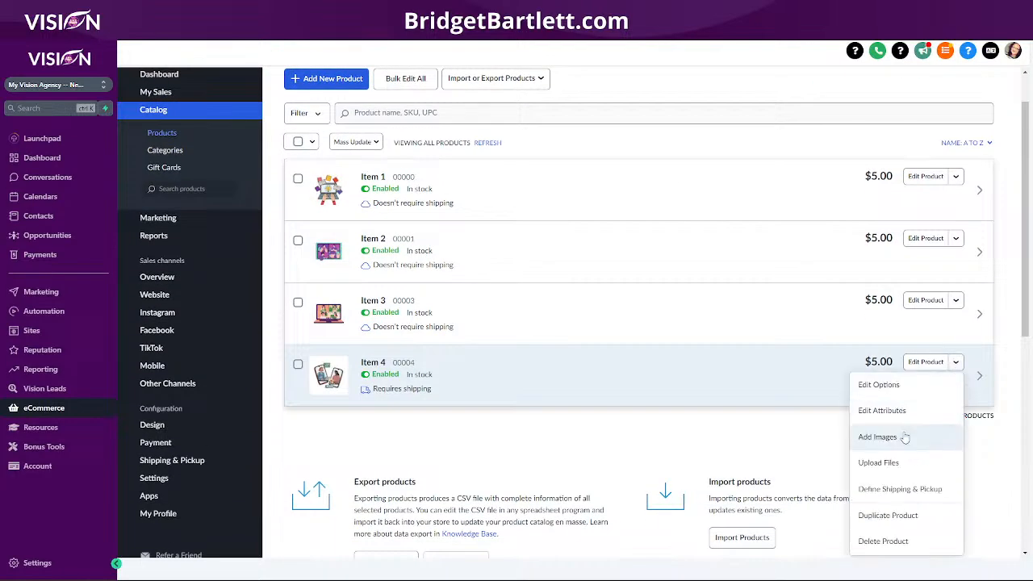
{"action": "left_click", "coordinate": [876, 518]}
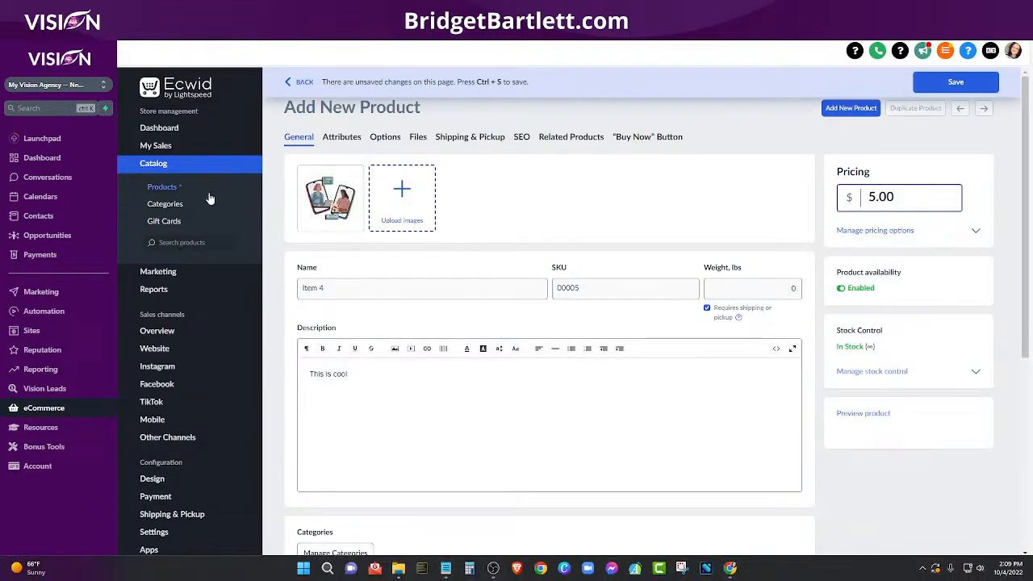
Upload the fifth picture from the Sample Images folder to the duplicate and remove its copied picture.
{"action": "left_click", "coordinate": [398, 569]}
{"action": "left_click_drag", "start_coordinate": [194, 246], "coordinate": [353, 212]}
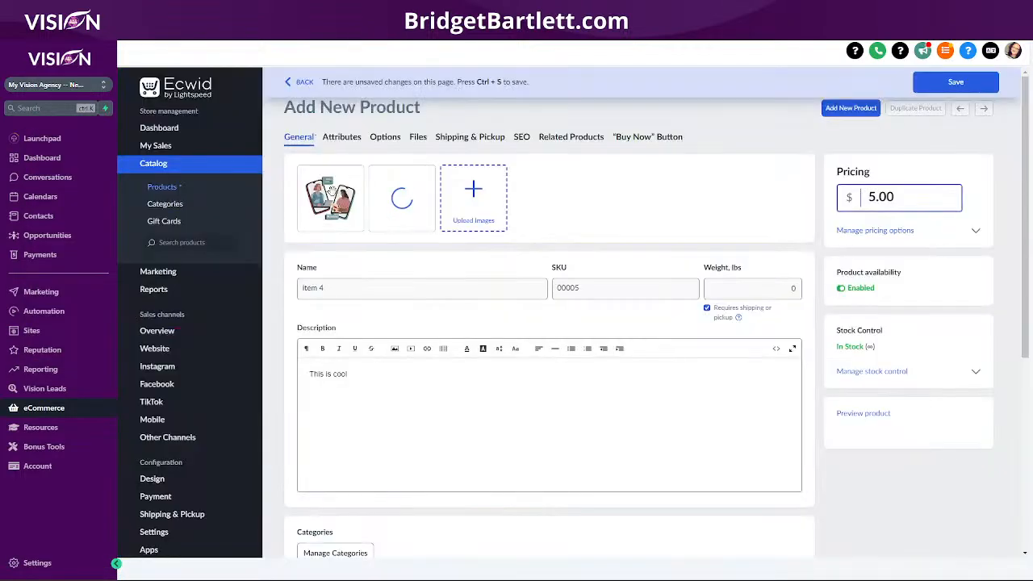
{"action": "left_click", "coordinate": [355, 177]}
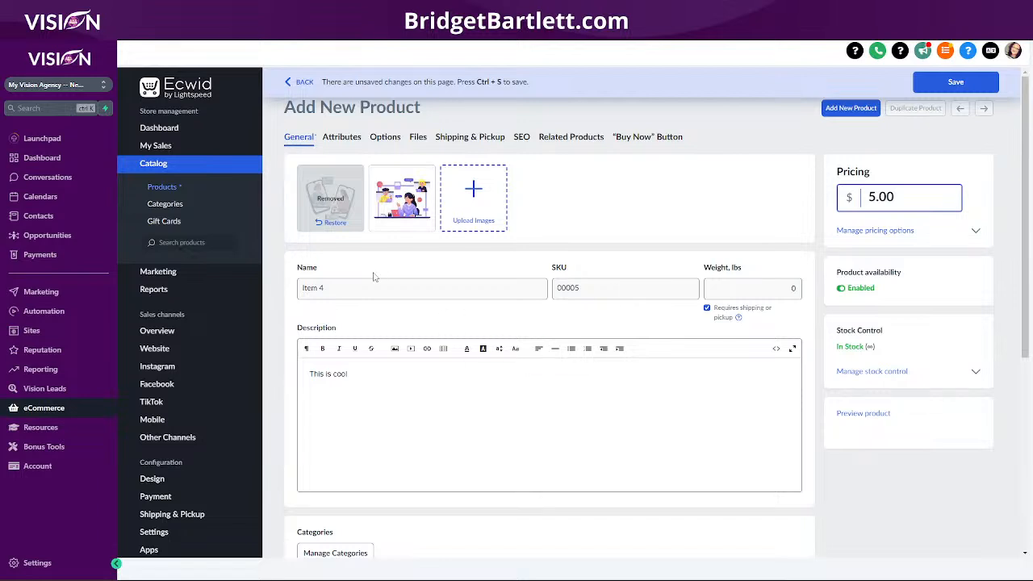
Rename the duplicate as Item 5 and turn off its shipping or pickup requirement.
{"action": "left_click", "coordinate": [334, 288]}
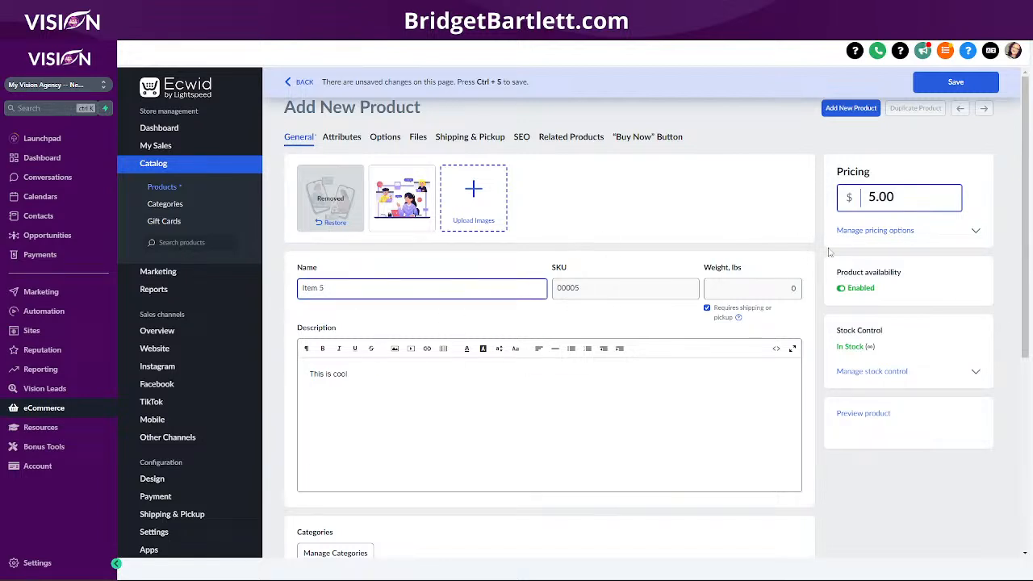
{"action": "left_click", "coordinate": [707, 308]}
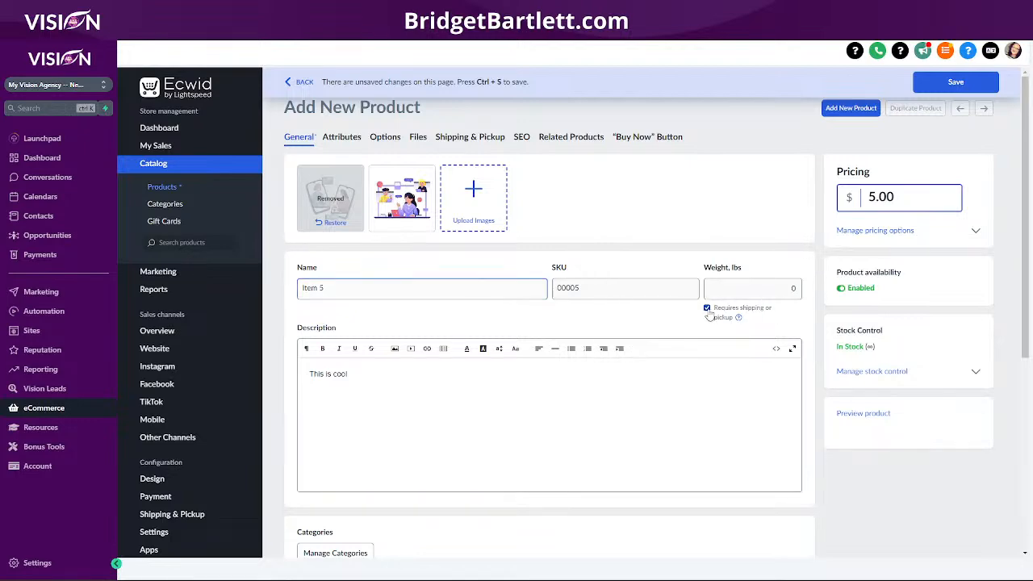
{"action": "scroll", "coordinate": [603, 381], "scroll_direction": "down", "scroll_amount": 5}
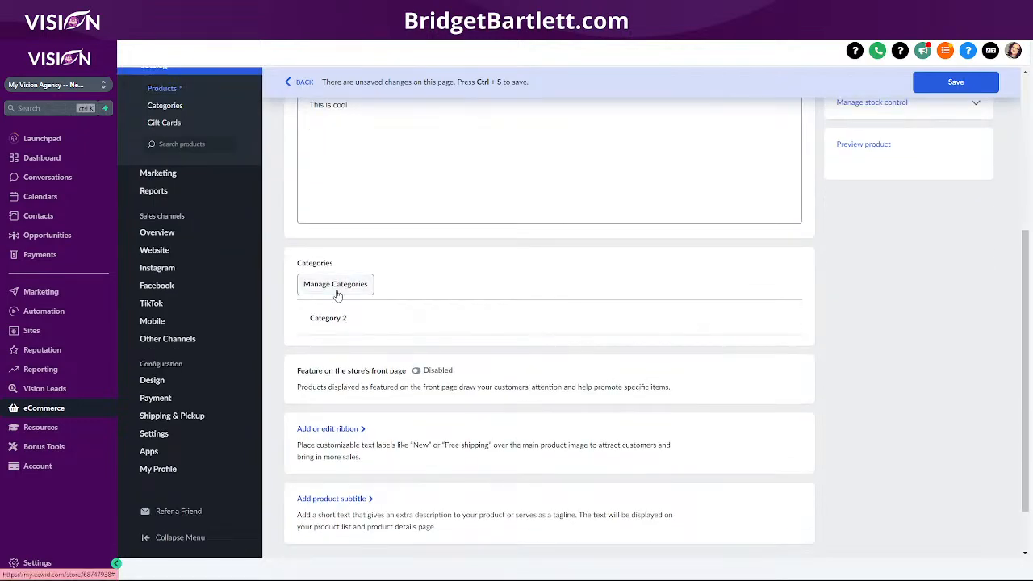
Save Item 5, return to the product list and duplicate Item 5.
{"action": "scroll", "coordinate": [958, 263], "scroll_direction": "up", "scroll_amount": 5}
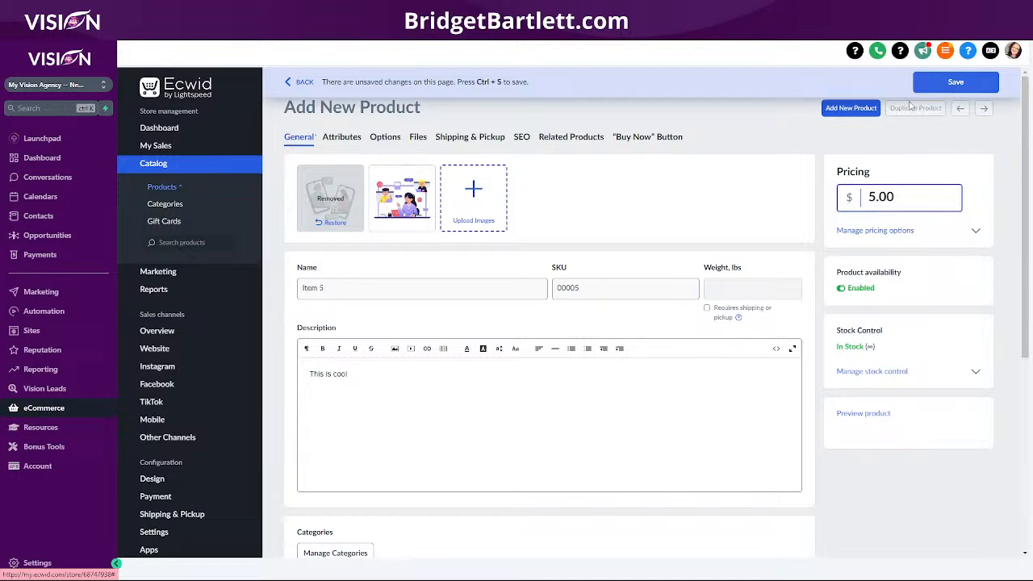
{"action": "left_click", "coordinate": [955, 81]}
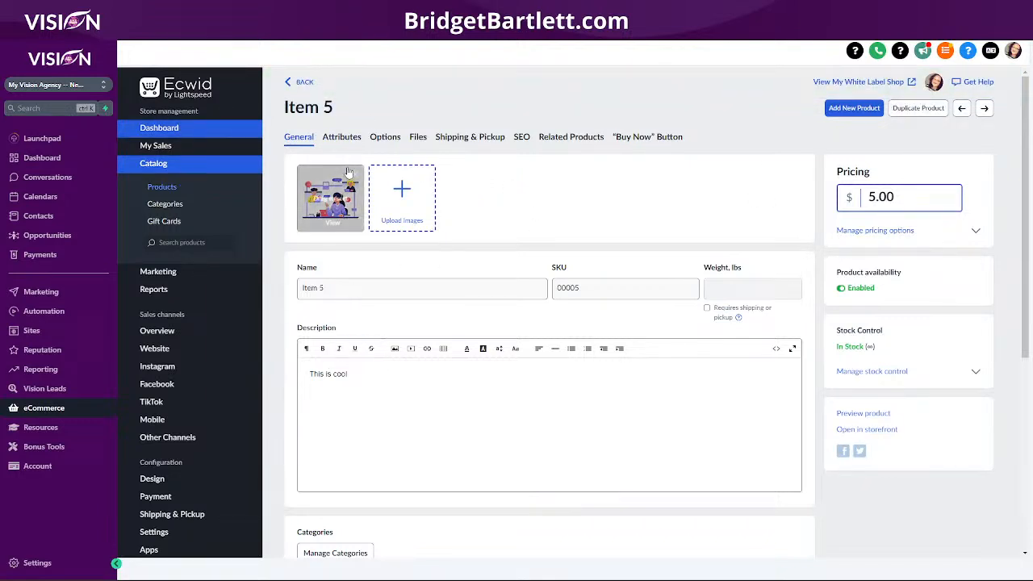
{"action": "left_click", "coordinate": [303, 83]}
{"action": "scroll", "coordinate": [601, 454], "scroll_direction": "down", "scroll_amount": 2}
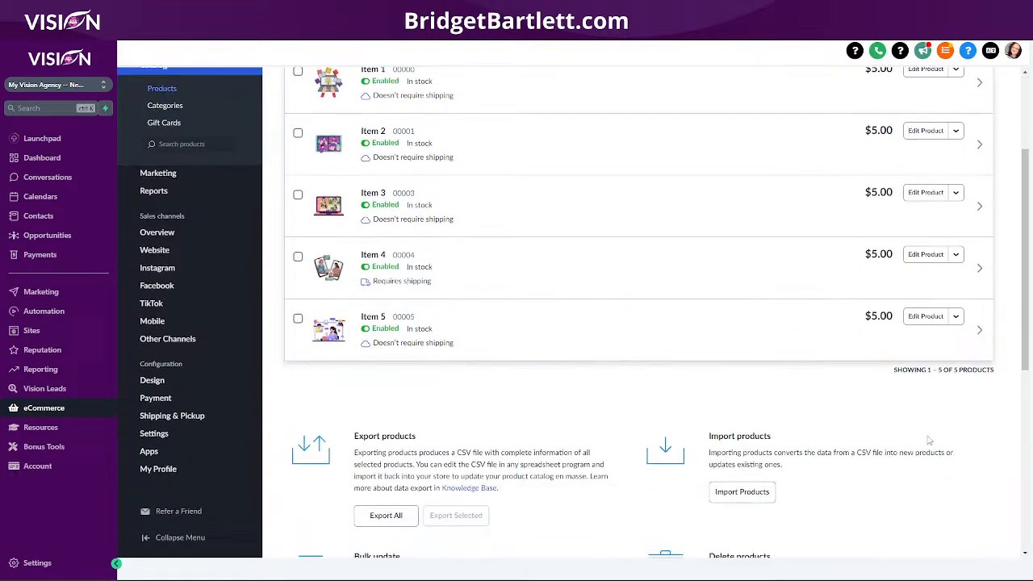
{"action": "left_click", "coordinate": [957, 317]}
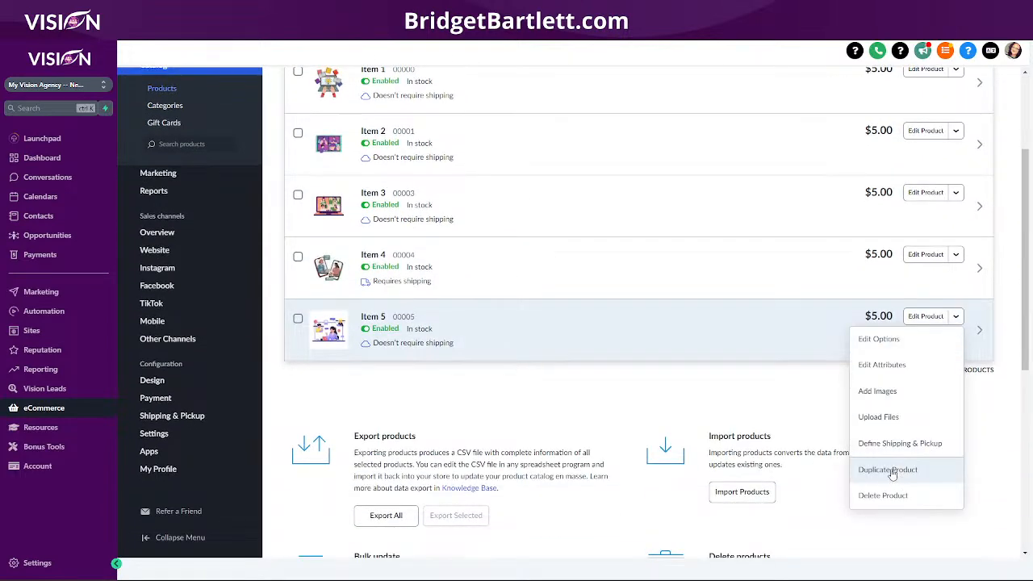
{"action": "left_click", "coordinate": [888, 469]}
Remove the duplicate's copied picture and upload the sixth picture from the Sample Images folder.
{"action": "left_click", "coordinate": [329, 206]}
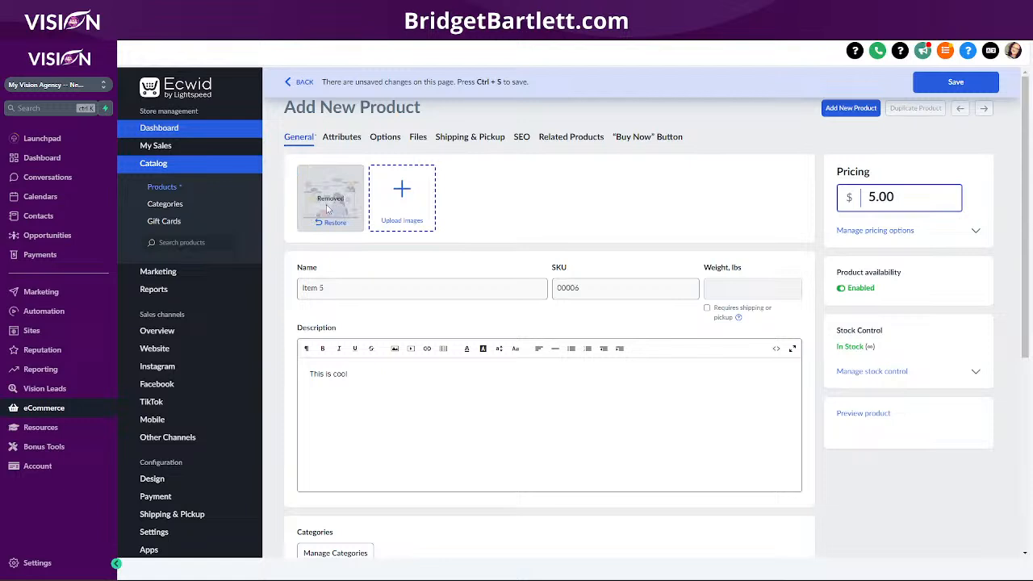
{"action": "mouse_move", "coordinate": [452, 575]}
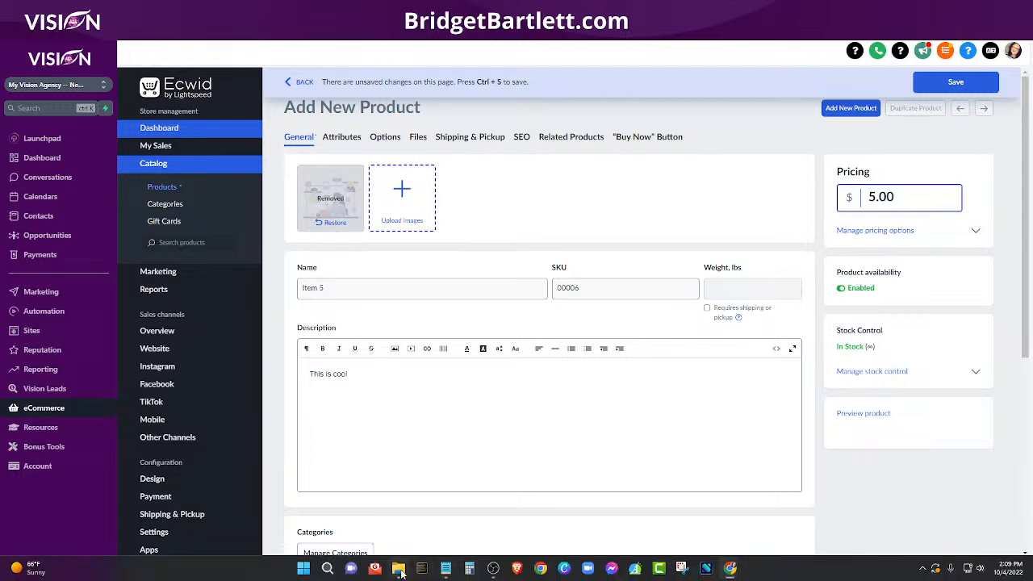
{"action": "left_click", "coordinate": [398, 569]}
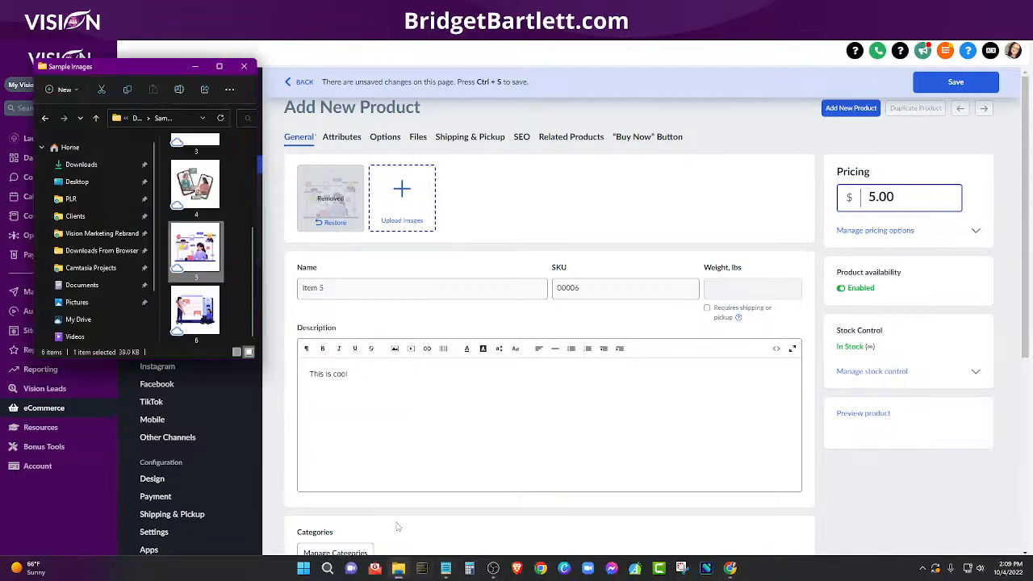
{"action": "left_click_drag", "start_coordinate": [195, 309], "coordinate": [339, 226]}
Rename the duplicate as Item 6, save the product and return to the product list.
{"action": "left_click", "coordinate": [327, 293]}
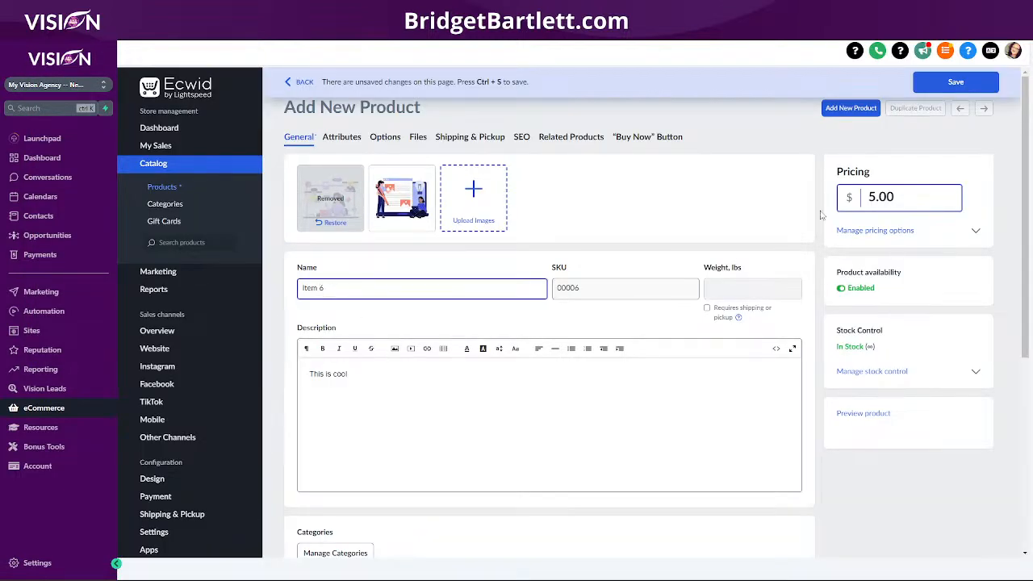
{"action": "scroll", "coordinate": [574, 461], "scroll_direction": "down", "scroll_amount": 3}
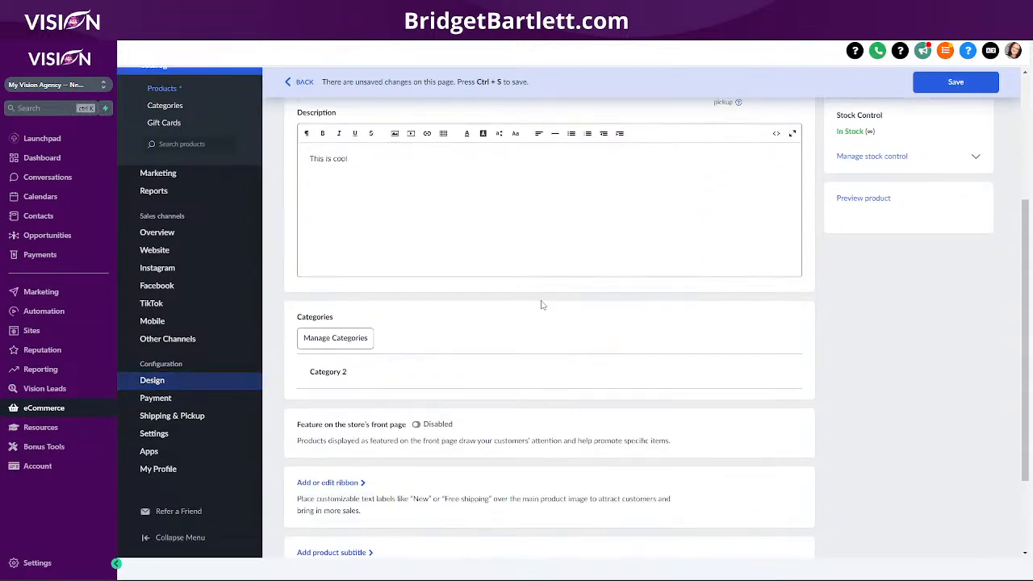
{"action": "left_click", "coordinate": [962, 83]}
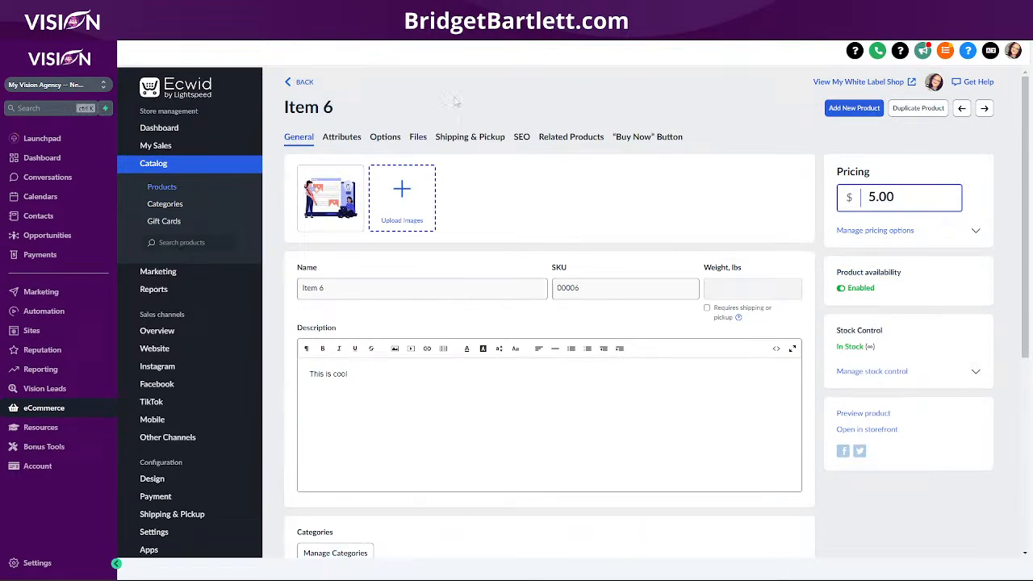
{"action": "left_click", "coordinate": [308, 84]}
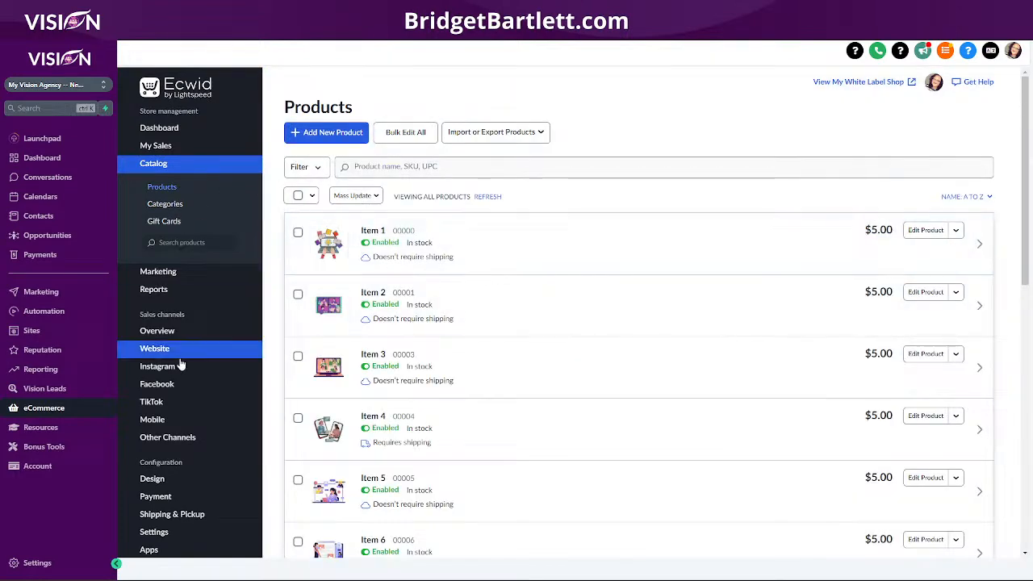
Examine the store's website overview settings and look through the live My White Label Shop storefront.
{"action": "left_click", "coordinate": [165, 352]}
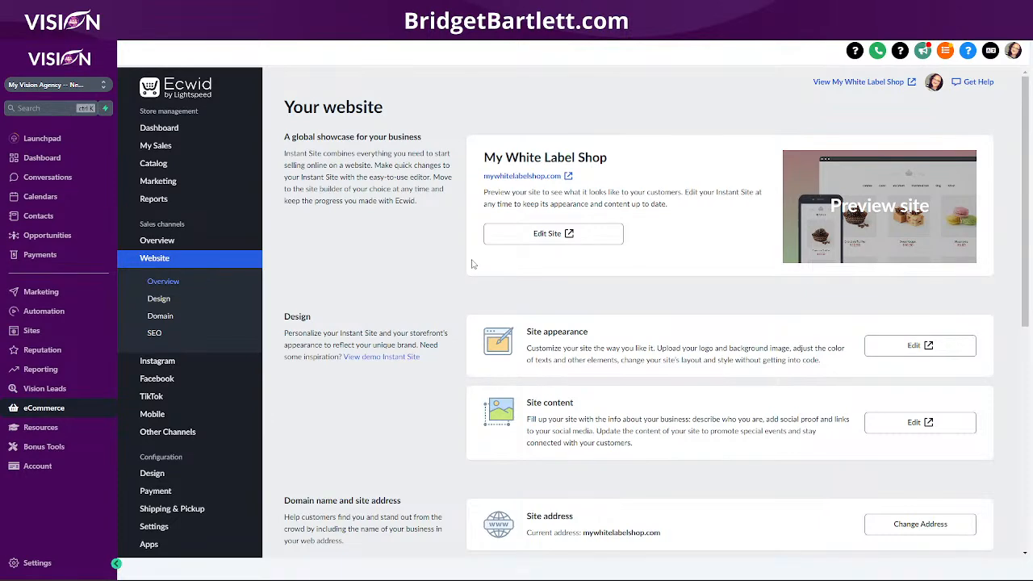
{"action": "scroll", "coordinate": [452, 294], "scroll_direction": "down", "scroll_amount": 2}
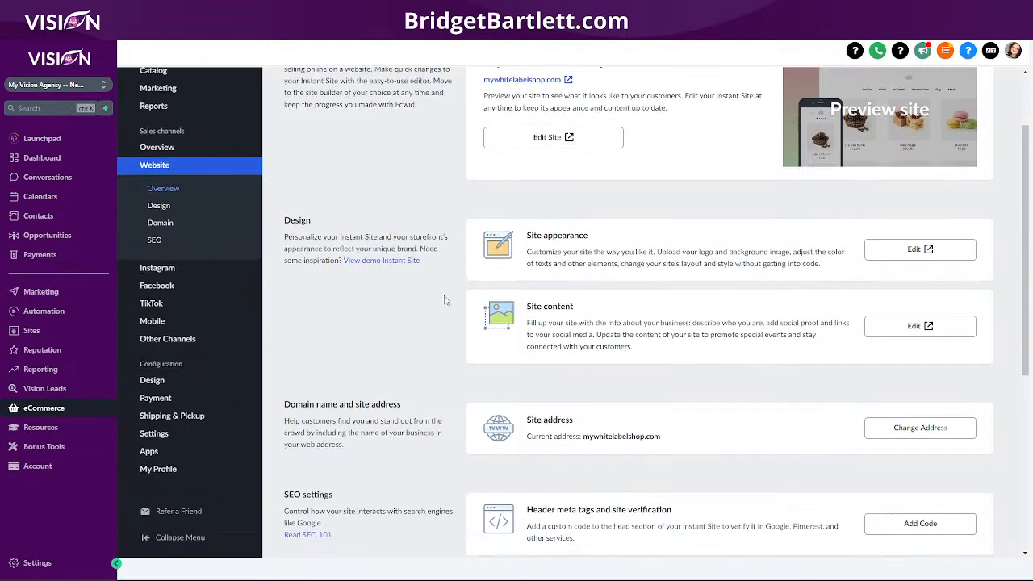
{"action": "scroll", "coordinate": [420, 329], "scroll_direction": "down", "scroll_amount": 5}
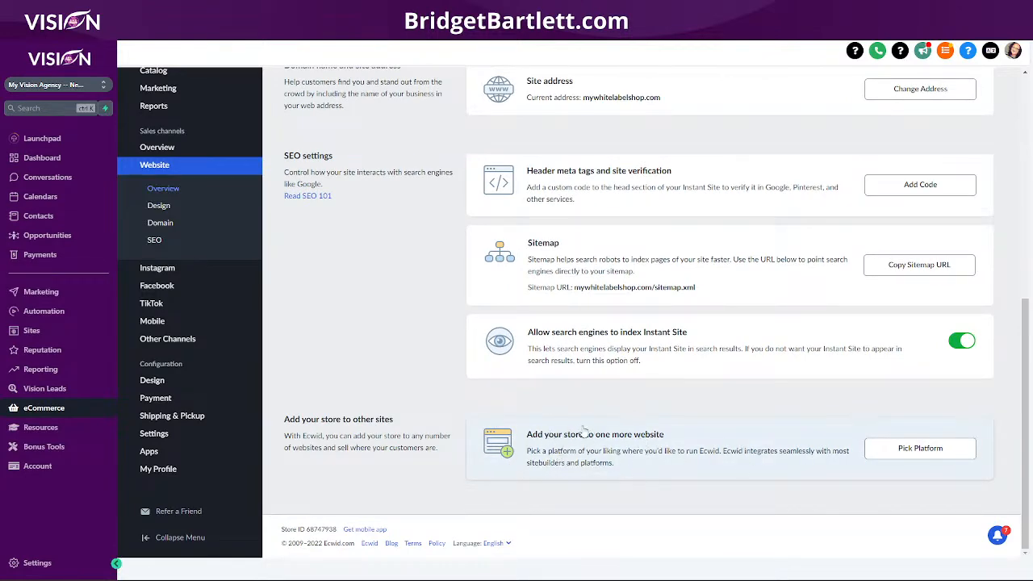
{"action": "scroll", "coordinate": [445, 350], "scroll_direction": "up", "scroll_amount": 5}
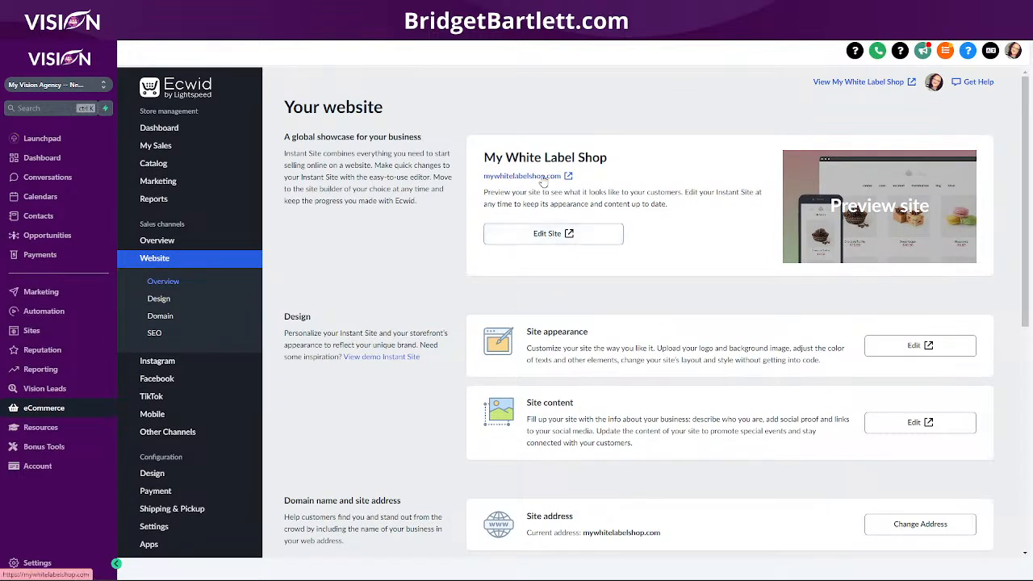
{"action": "left_click", "coordinate": [542, 178]}
{"action": "left_click", "coordinate": [374, 293]}
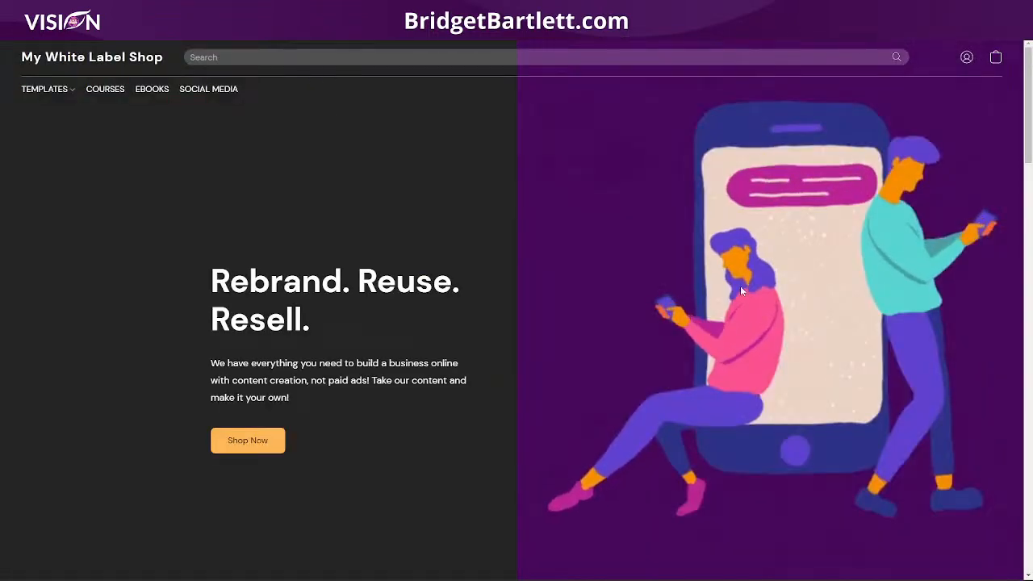
{"action": "scroll", "coordinate": [856, 286], "scroll_direction": "down", "scroll_amount": 10}
{"action": "scroll", "coordinate": [898, 296], "scroll_direction": "down", "scroll_amount": 10}
{"action": "scroll", "coordinate": [895, 296], "scroll_direction": "up", "scroll_amount": 12}
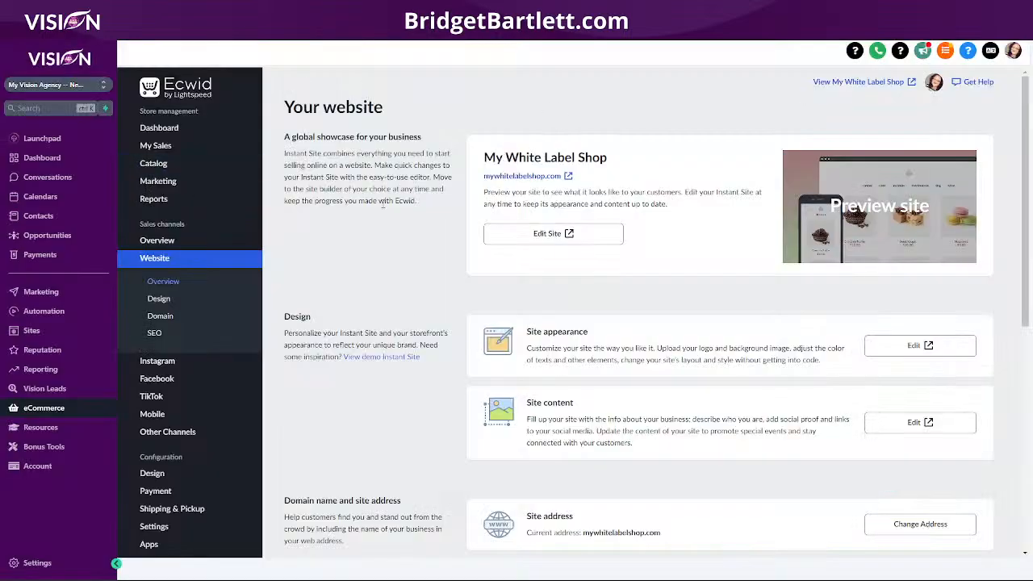
Choose to add the store to a custom website and copy the Ecwid integration code.
{"action": "scroll", "coordinate": [940, 446], "scroll_direction": "down", "scroll_amount": 6}
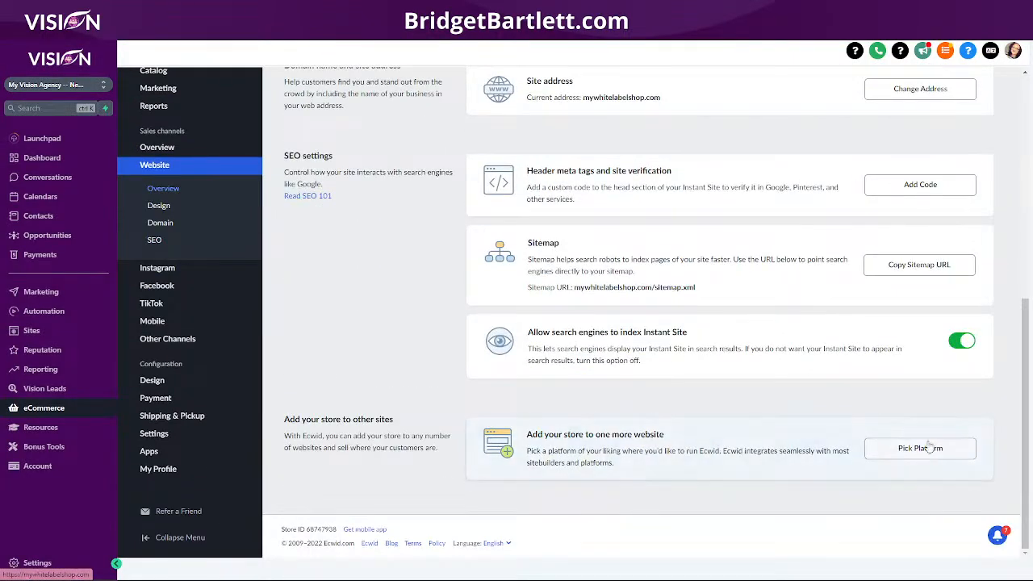
{"action": "left_click", "coordinate": [921, 448]}
{"action": "scroll", "coordinate": [669, 325], "scroll_direction": "down", "scroll_amount": 10}
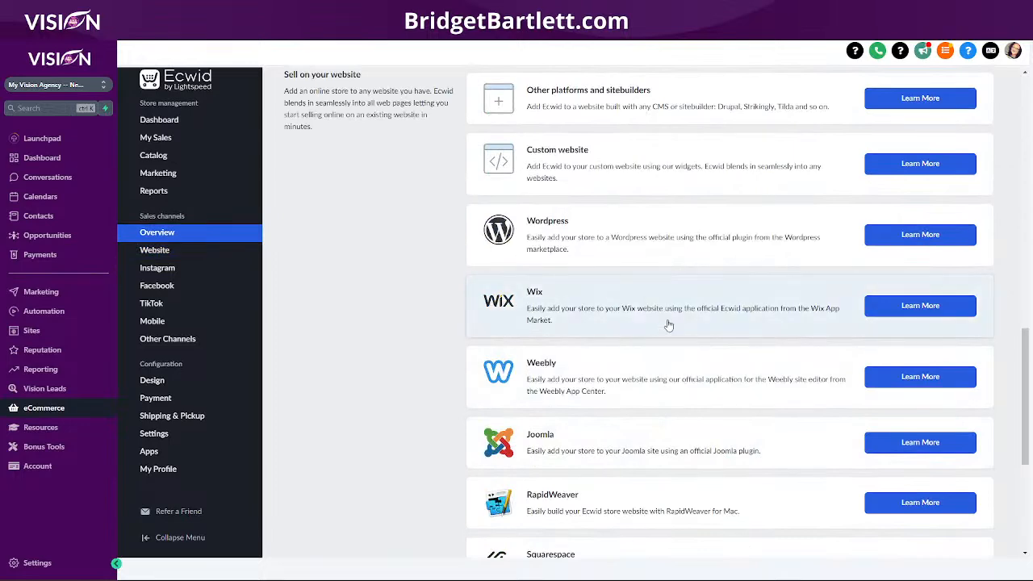
{"action": "left_click", "coordinate": [916, 166]}
{"action": "left_click", "coordinate": [564, 203]}
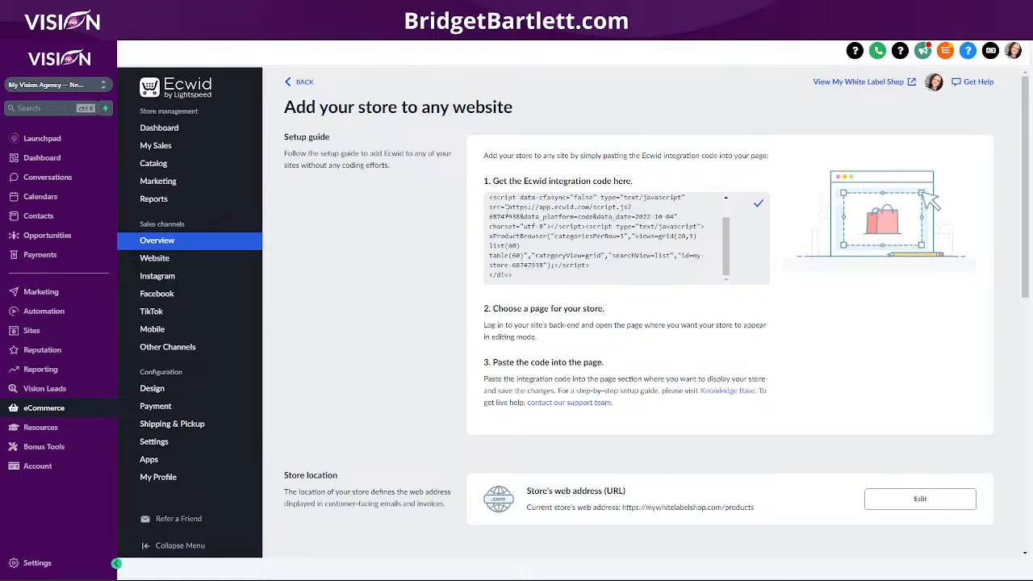
{"action": "scroll", "coordinate": [764, 225], "scroll_direction": "up", "scroll_amount": 2}
{"action": "left_click", "coordinate": [755, 205]}
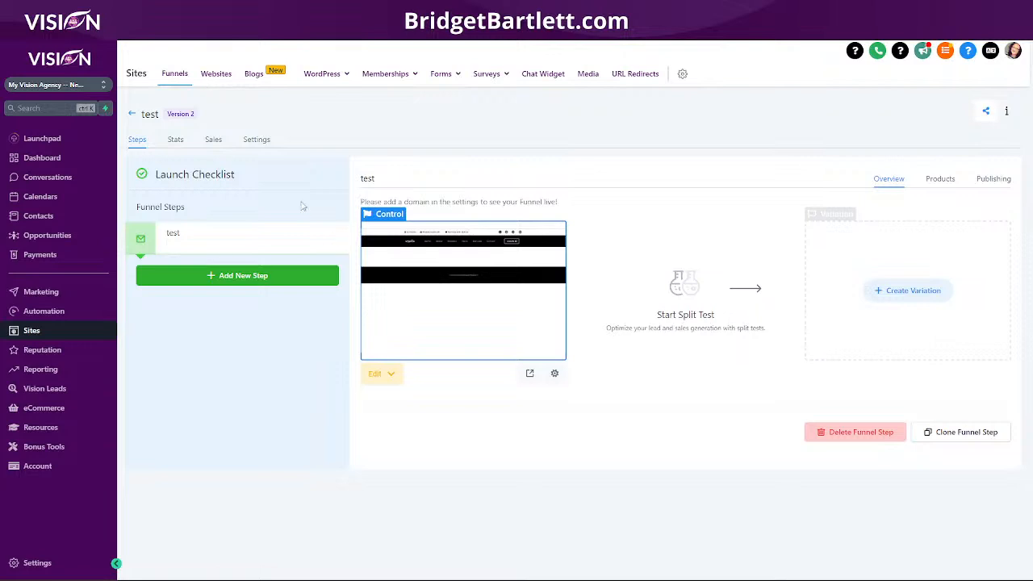
Open the page of the test funnel step for editing in a new browser tab.
{"action": "left_click", "coordinate": [391, 374]}
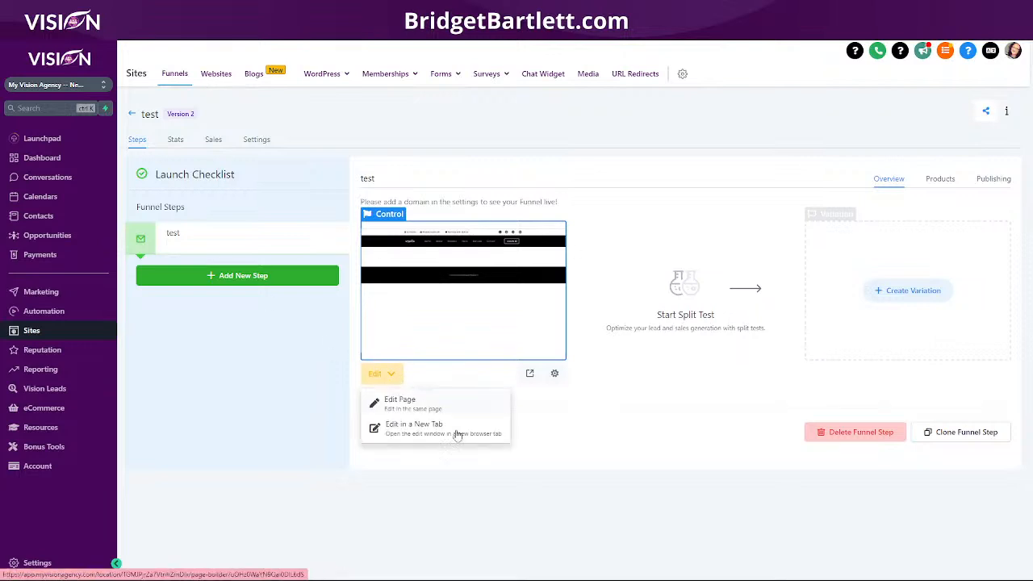
{"action": "left_click", "coordinate": [411, 426]}
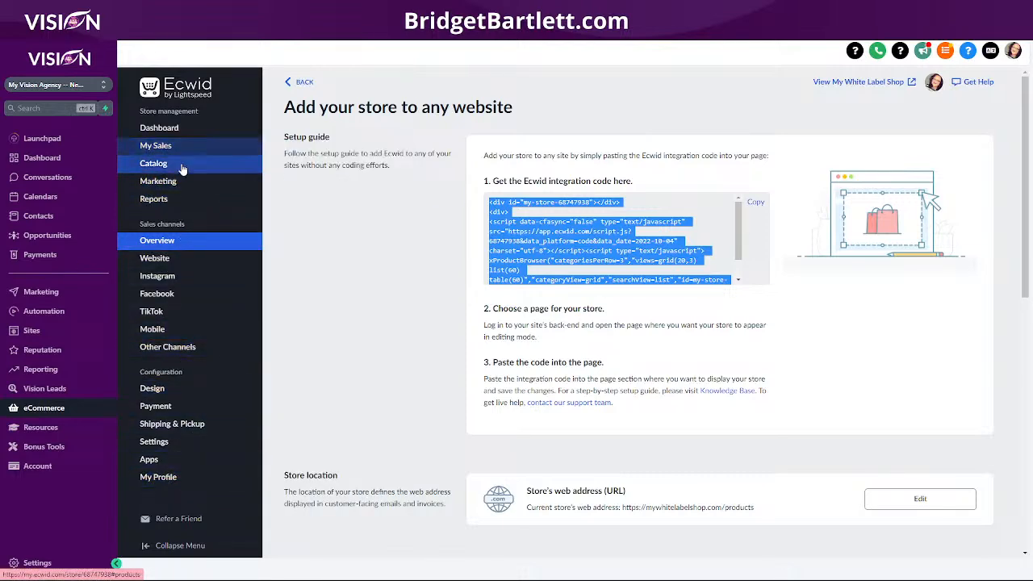
Examine the CSV, XCart and LiteCommerce product import options of the Ecwid catalog and close them without importing.
{"action": "mouse_move", "coordinate": [182, 165]}
{"action": "left_click", "coordinate": [295, 170]}
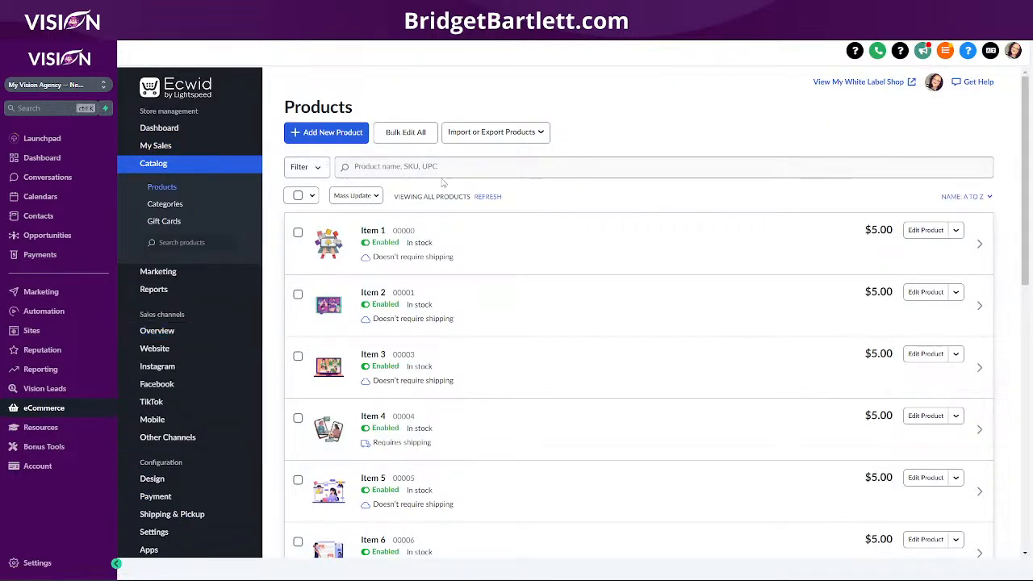
{"action": "left_click", "coordinate": [510, 133]}
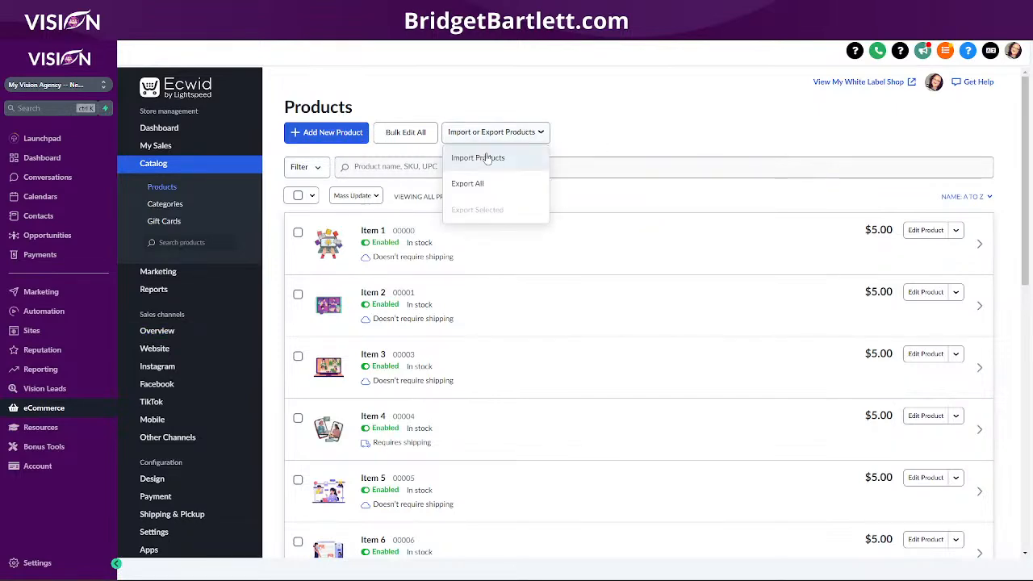
{"action": "left_click", "coordinate": [500, 160]}
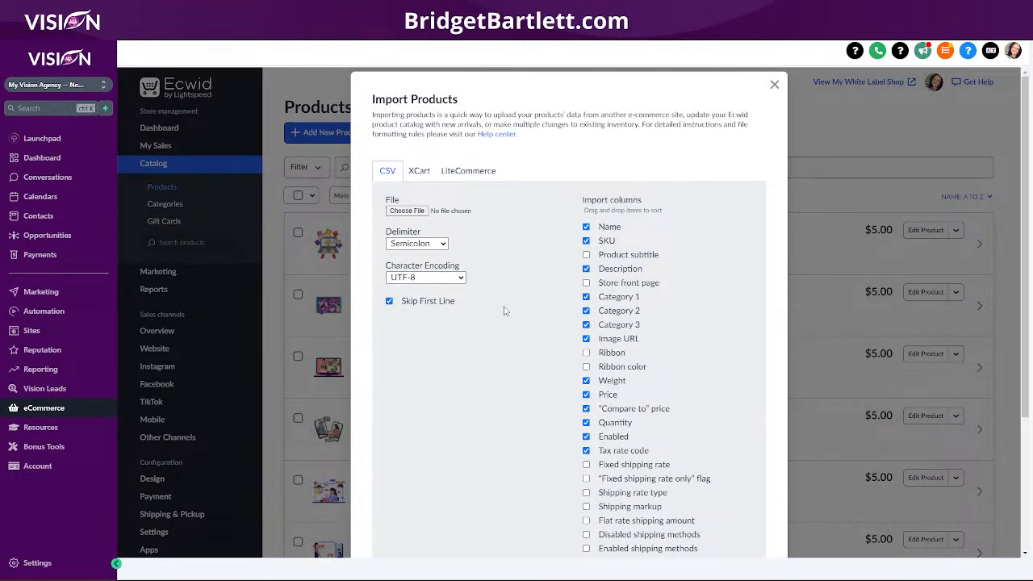
{"action": "left_click", "coordinate": [419, 171]}
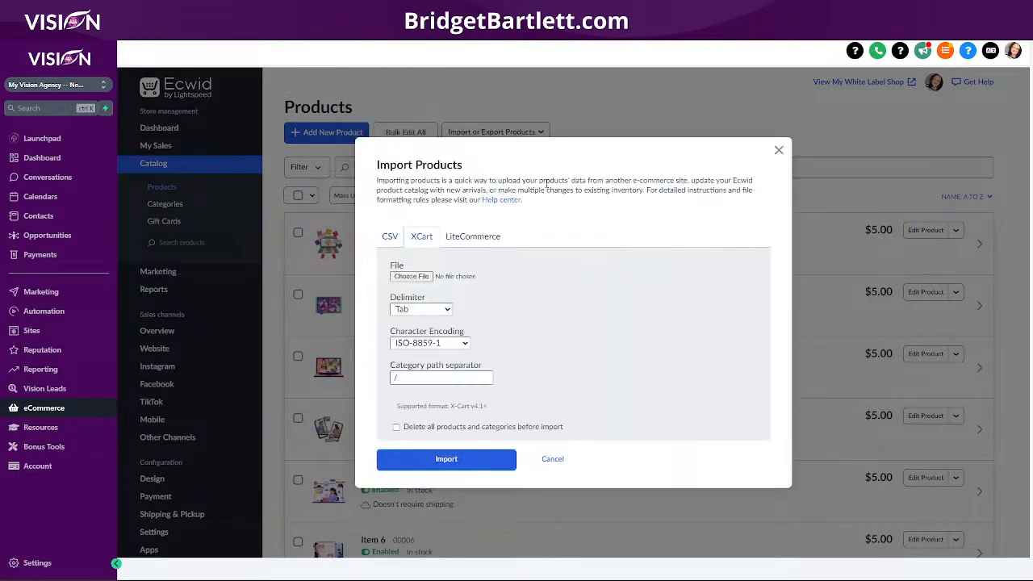
{"action": "left_click", "coordinate": [467, 242]}
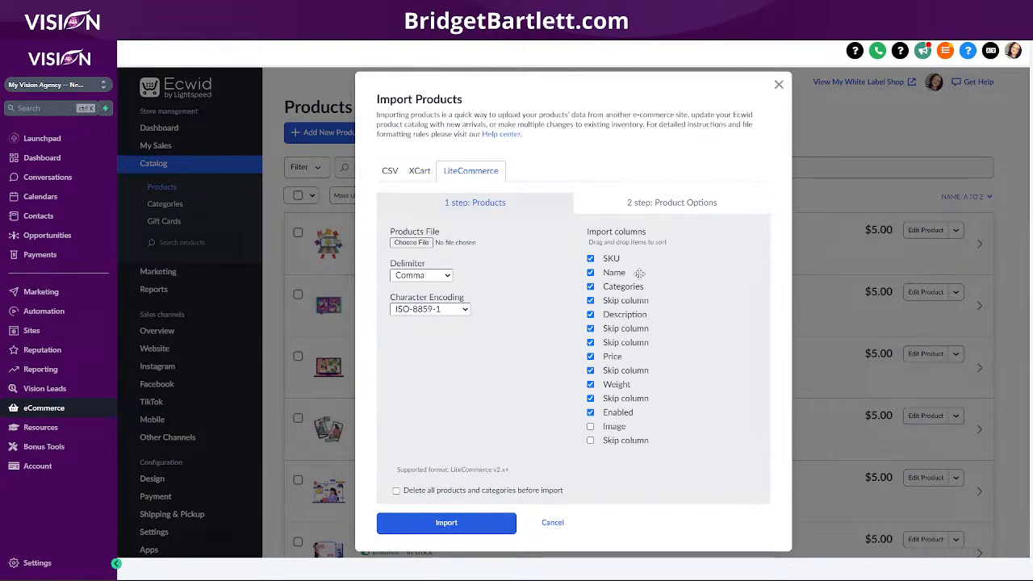
{"action": "left_click", "coordinate": [779, 85]}
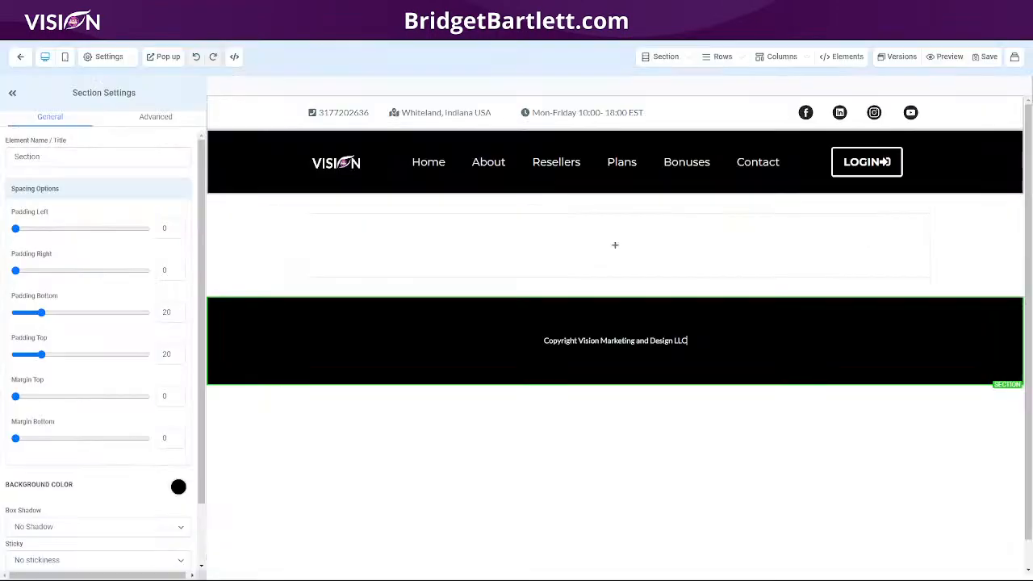
Add a Custom JS/HTML element to the empty column between the header and the footer of the test page.
{"action": "left_click", "coordinate": [611, 246]}
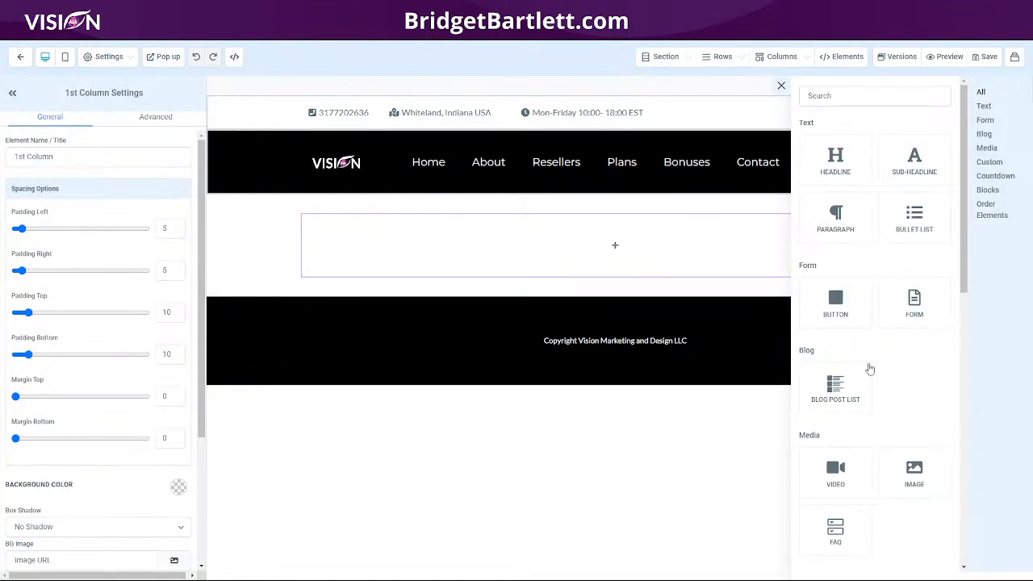
{"action": "scroll", "coordinate": [845, 376], "scroll_direction": "down", "scroll_amount": 5}
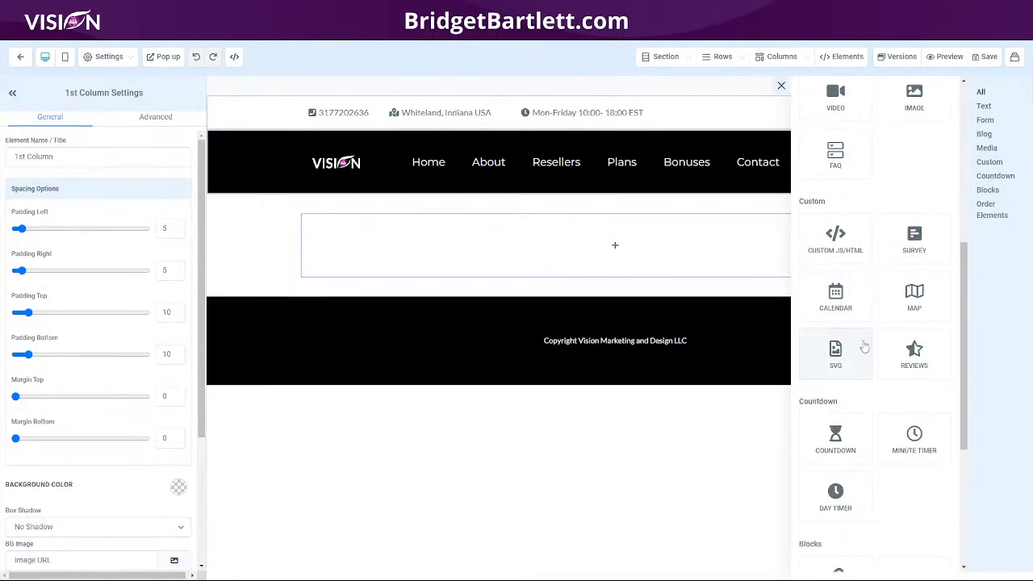
{"action": "left_click_drag", "start_coordinate": [838, 246], "coordinate": [533, 266]}
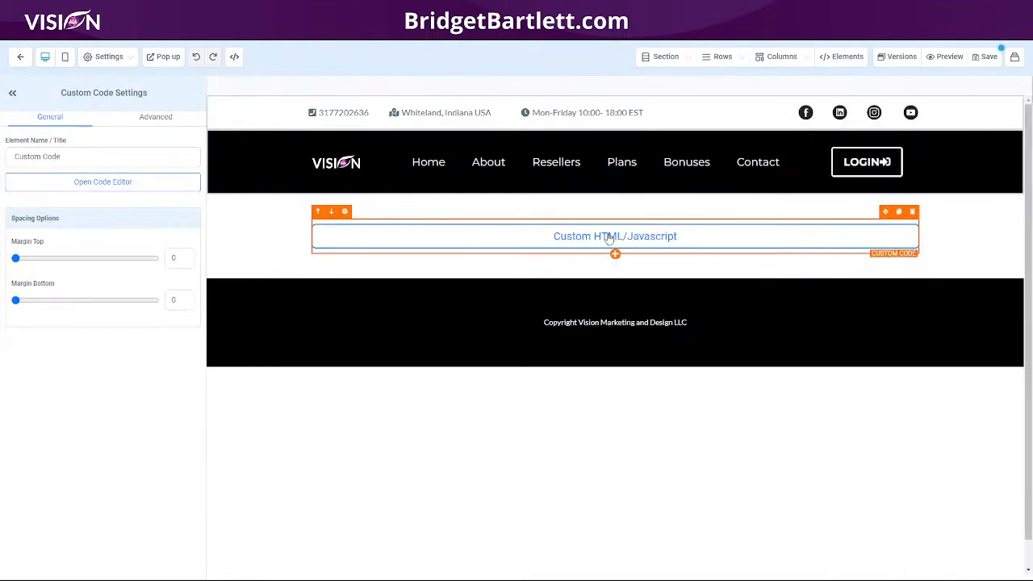
Paste the copied Ecwid integration code into the code editor of the Custom Code element and try to save it.
{"action": "left_click", "coordinate": [84, 182]}
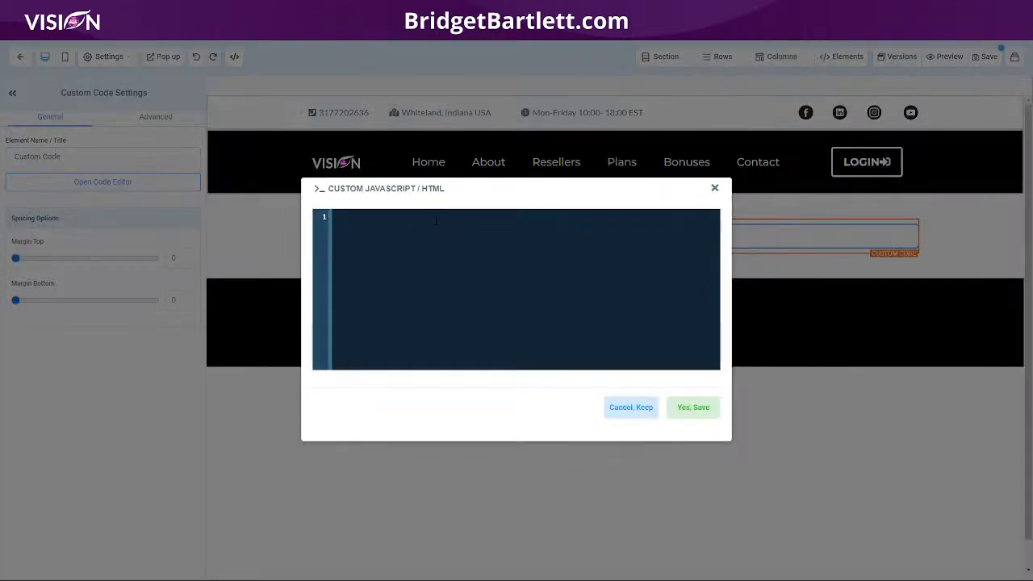
{"action": "key", "text": "ctrl+v"}
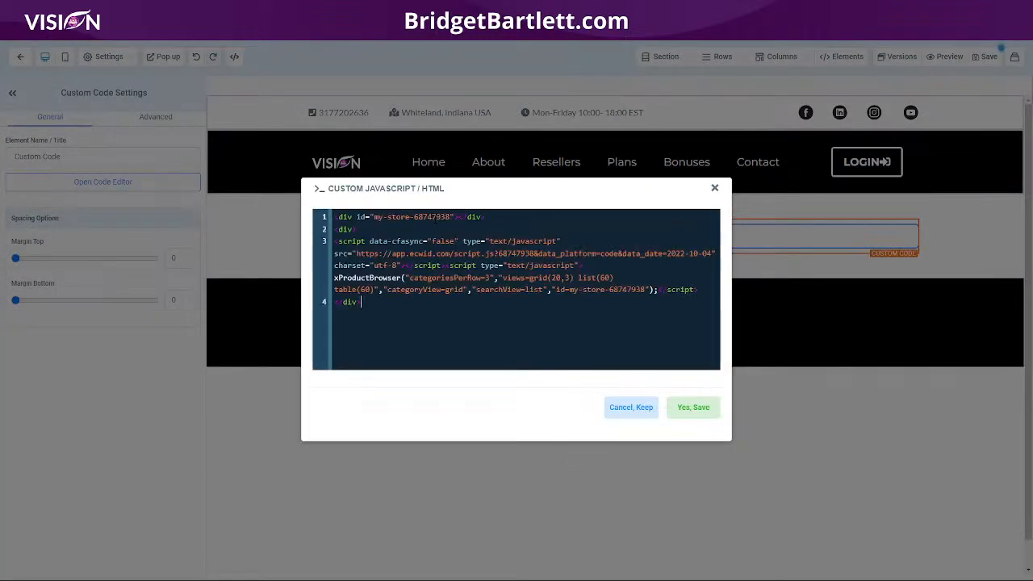
{"action": "left_click", "coordinate": [696, 408]}
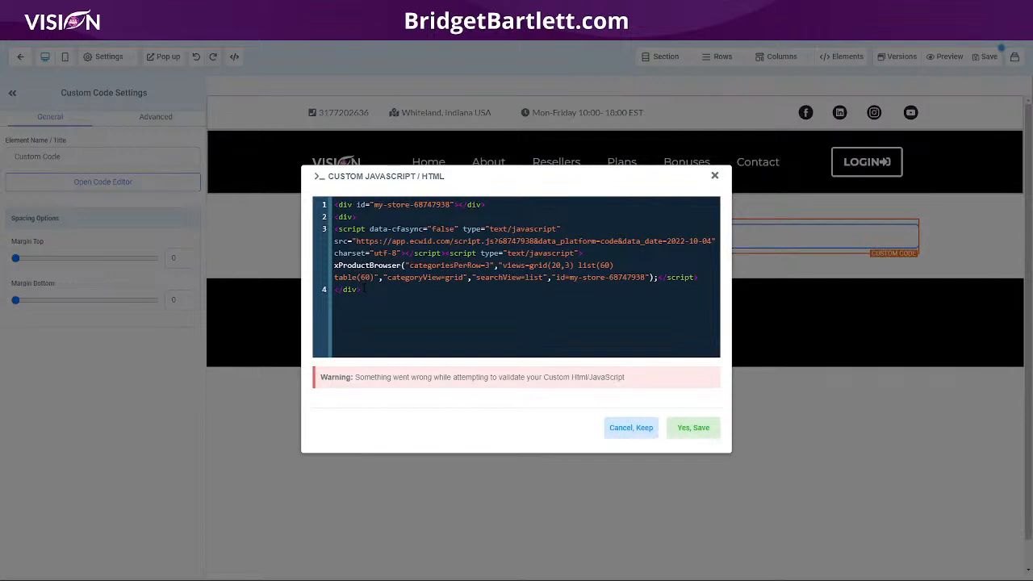
Remove the unneeded wrapper div's opening and closing tags around the script lines of the store code and save the code.
{"action": "left_click_drag", "start_coordinate": [369, 293], "coordinate": [327, 294]}
{"action": "key", "text": "BackSpace"}
{"action": "left_click_drag", "start_coordinate": [335, 217], "coordinate": [357, 216]}
{"action": "key", "text": "BackSpace"}
{"action": "key", "text": "BackSpace"}
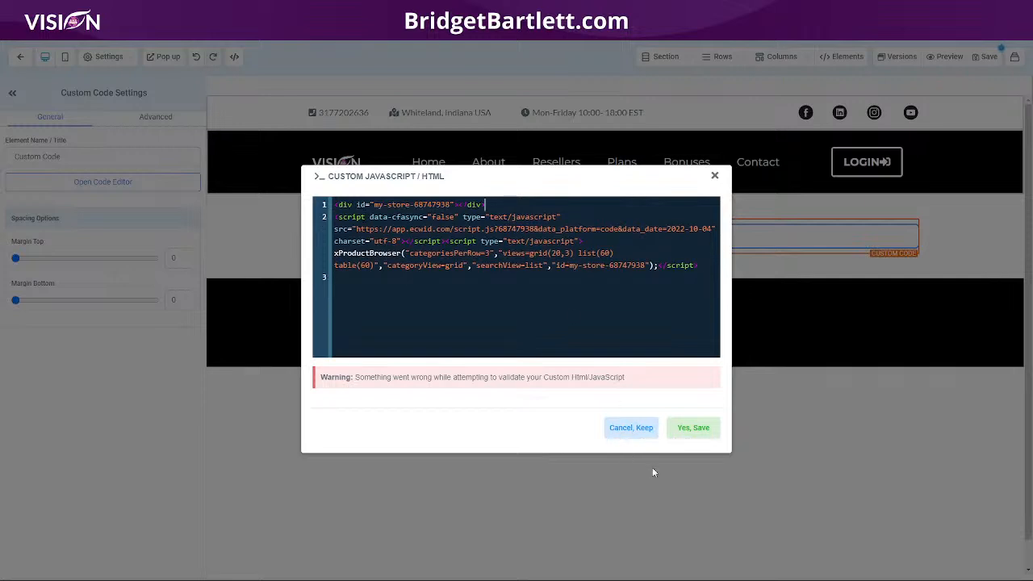
{"action": "left_click", "coordinate": [694, 428]}
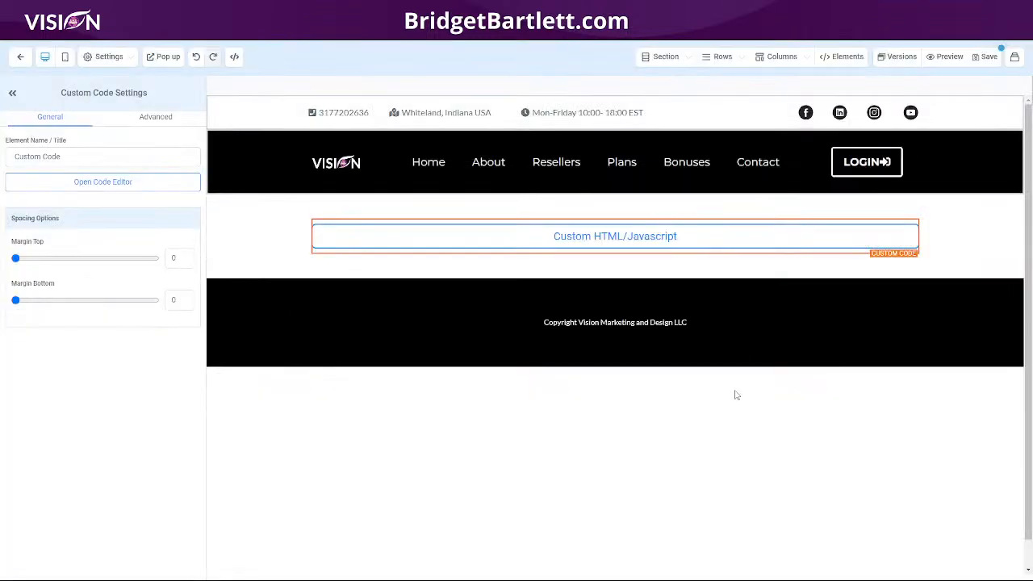
Render the custom code on the editing canvas and save the page.
{"action": "left_click", "coordinate": [233, 57]}
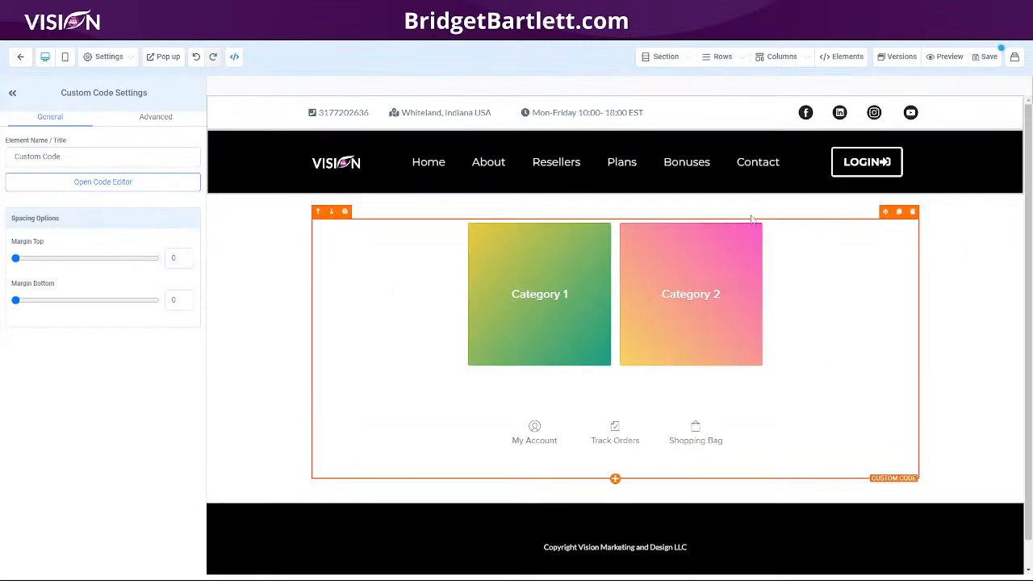
{"action": "left_click", "coordinate": [989, 60]}
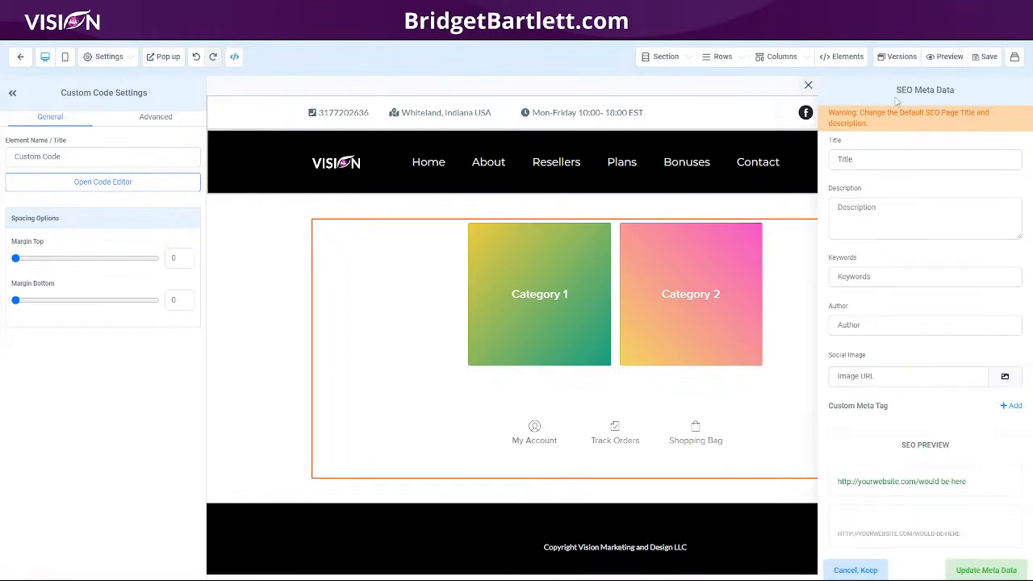
Preview the page and add Item 1 from Category 1 of the embedded store to the shopping bag.
{"action": "left_click", "coordinate": [945, 56]}
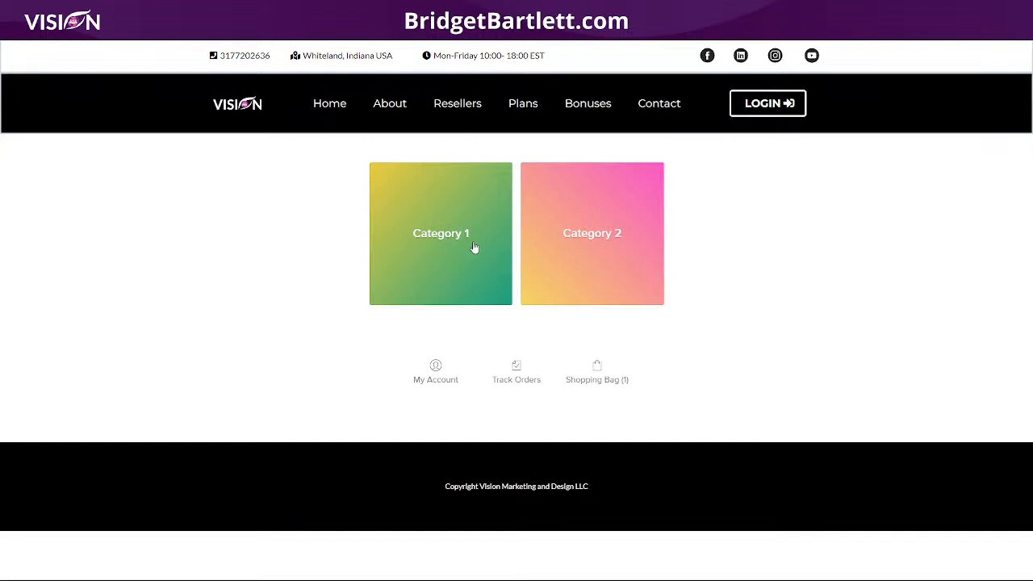
{"action": "left_click", "coordinate": [443, 234]}
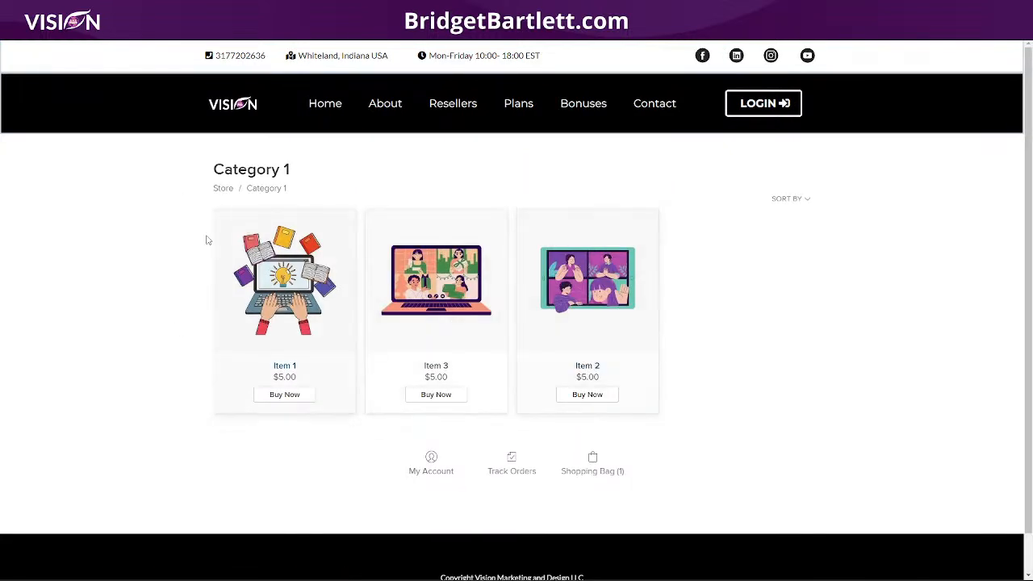
{"action": "left_click", "coordinate": [273, 294]}
{"action": "scroll", "coordinate": [861, 339], "scroll_direction": "down", "scroll_amount": 2}
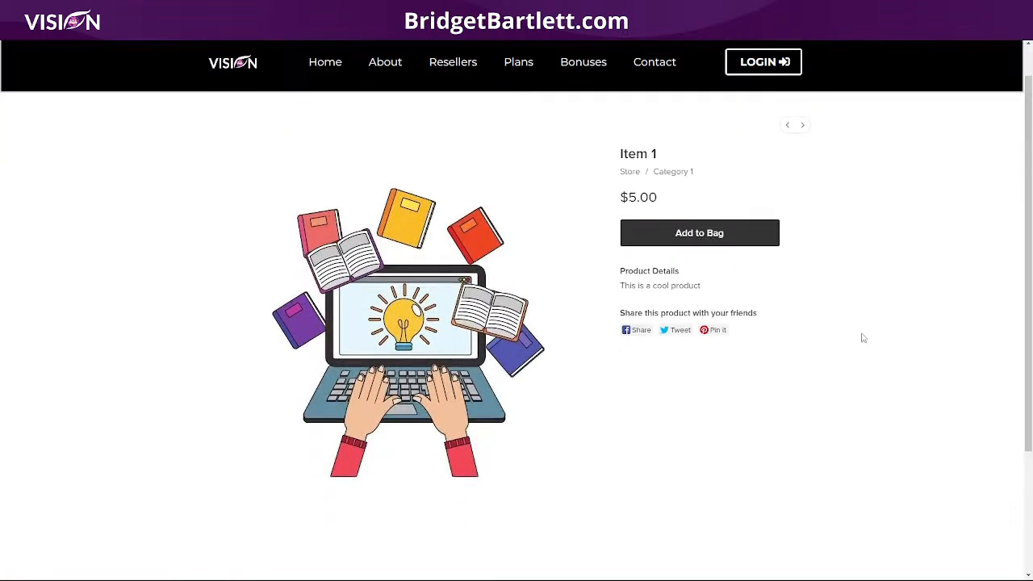
{"action": "scroll", "coordinate": [530, 245], "scroll_direction": "up", "scroll_amount": 2}
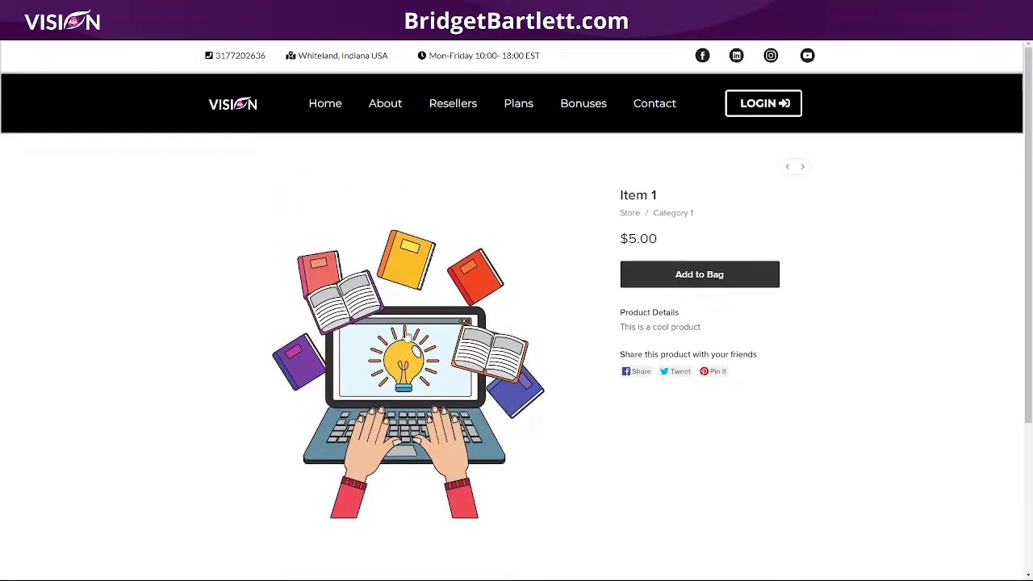
{"action": "left_click", "coordinate": [699, 276]}
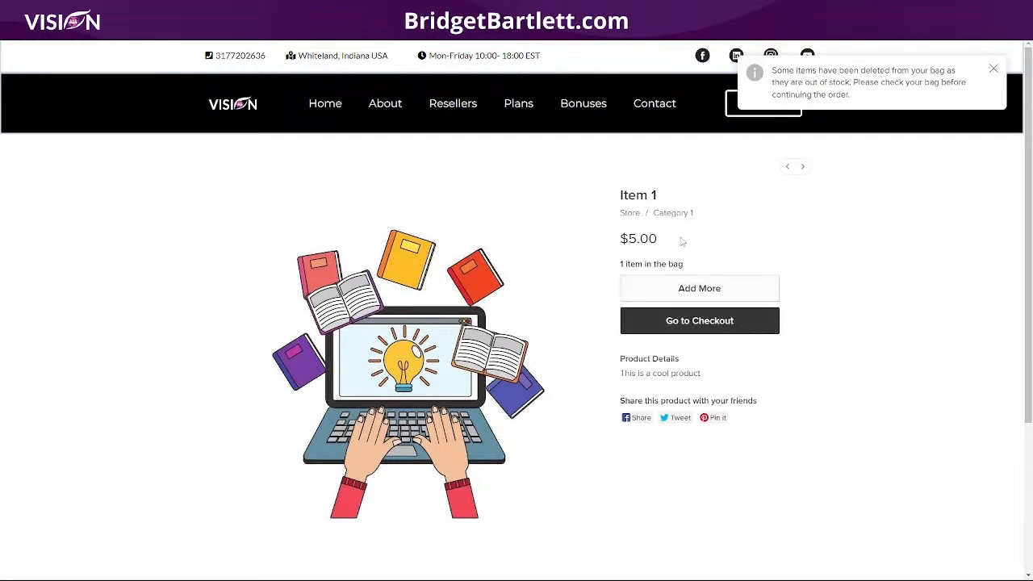
Check the embedded store's account page, the shopping bag checkout and the products in Category 2.
{"action": "scroll", "coordinate": [860, 321], "scroll_direction": "down", "scroll_amount": 3}
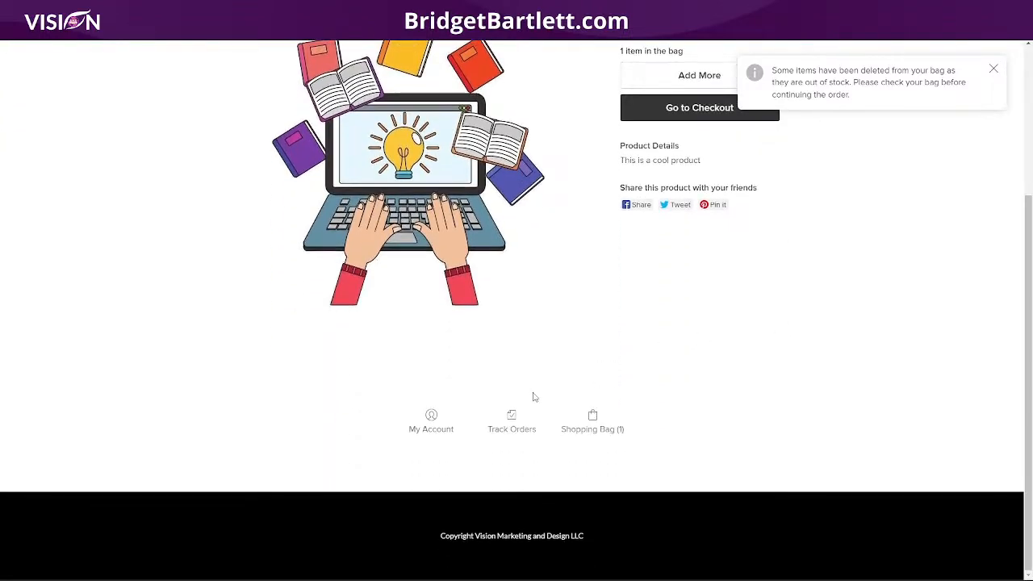
{"action": "left_click", "coordinate": [431, 425]}
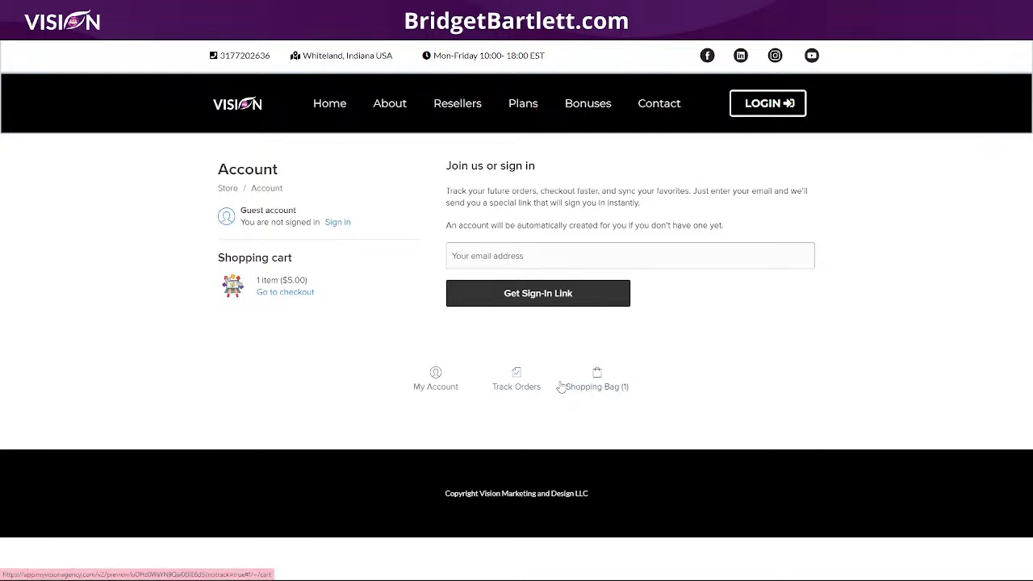
{"action": "left_click", "coordinate": [593, 386]}
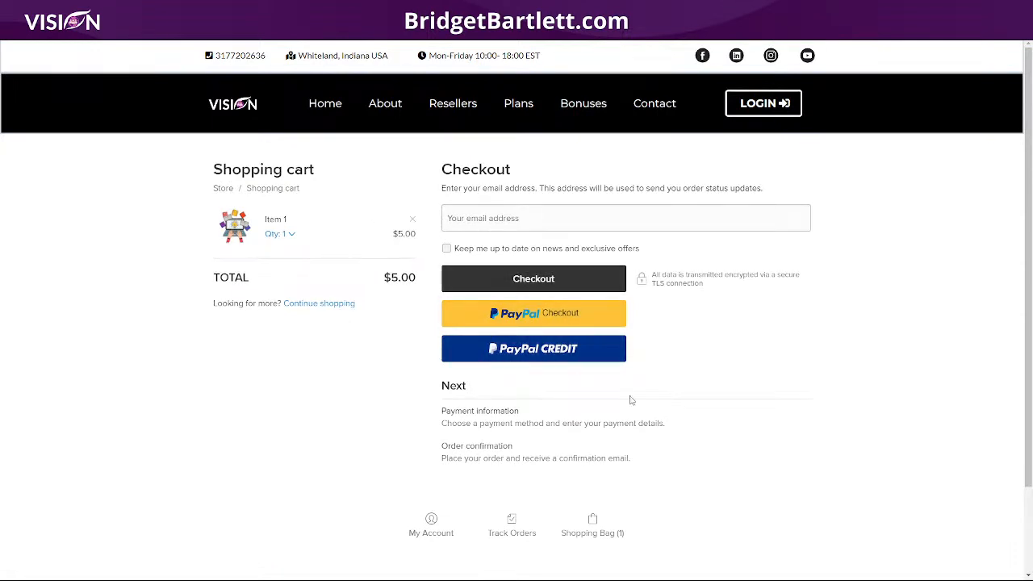
{"action": "scroll", "coordinate": [769, 481], "scroll_direction": "down", "scroll_amount": 2}
{"action": "scroll", "coordinate": [382, 383], "scroll_direction": "up", "scroll_amount": 3}
{"action": "left_click", "coordinate": [223, 180]}
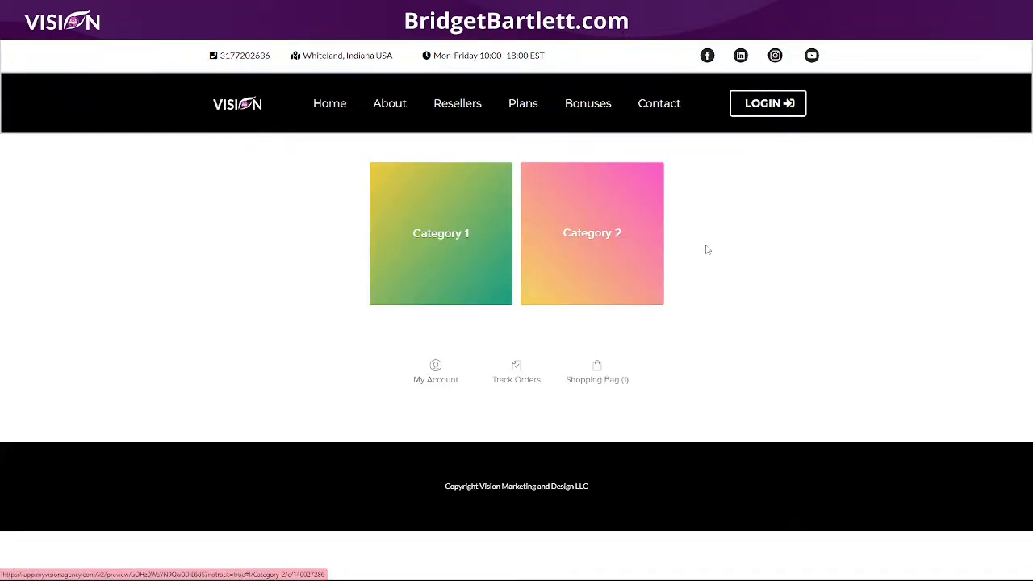
{"action": "left_click", "coordinate": [593, 234]}
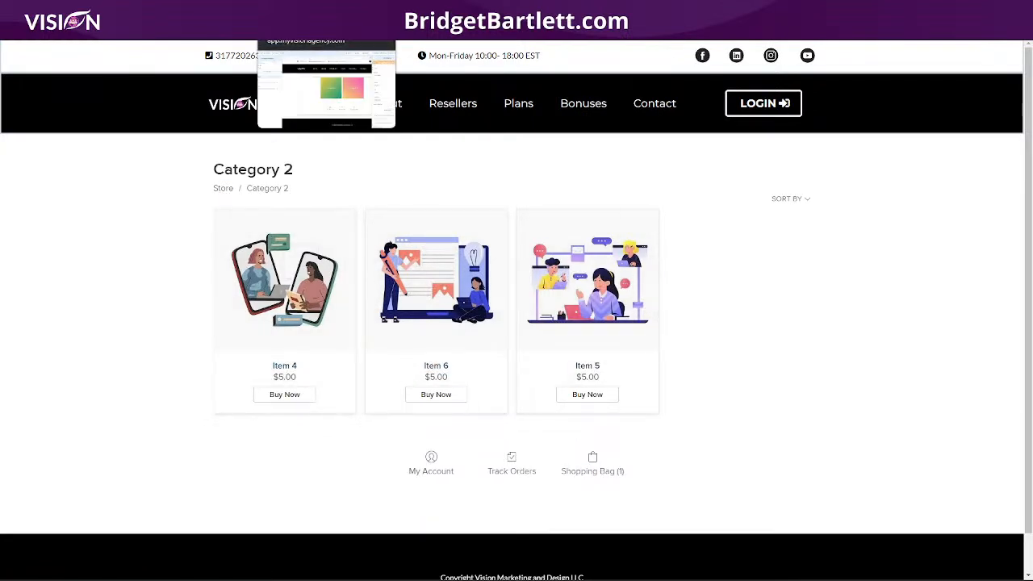
Return to the page editor and close the SEO Meta Data settings without entering anything.
{"action": "left_click", "coordinate": [326, 8]}
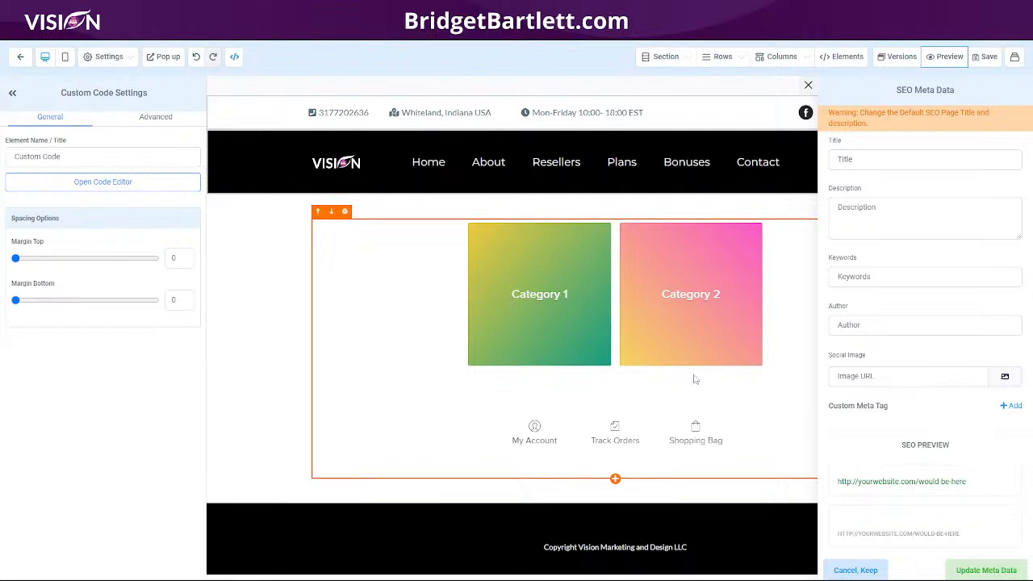
{"action": "left_click", "coordinate": [808, 84]}
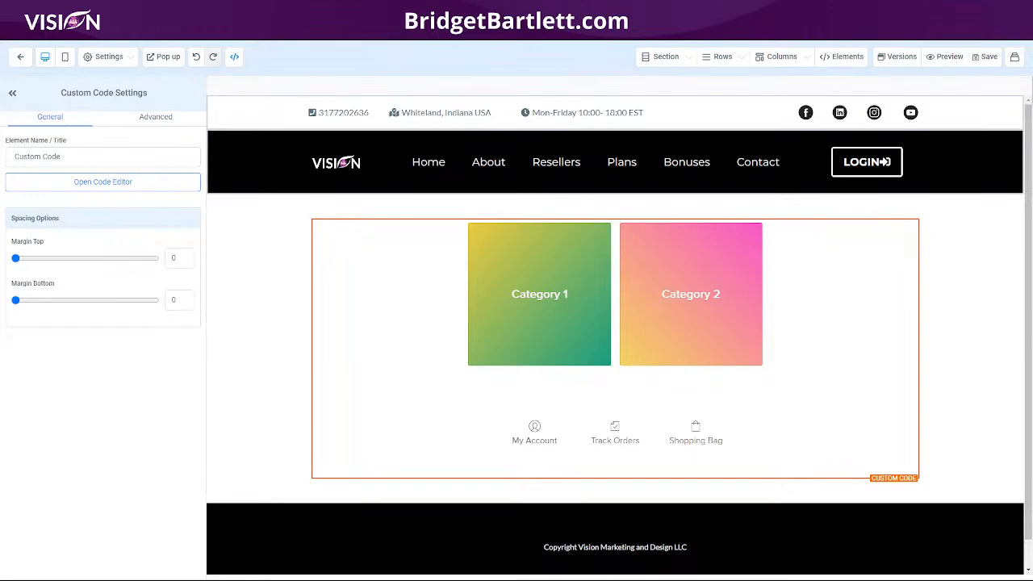
Bring the browser window with the agency founder's website onto this screen and maximize it.
{"action": "left_click_drag", "start_coordinate": [1032, 31], "coordinate": [611, 30]}
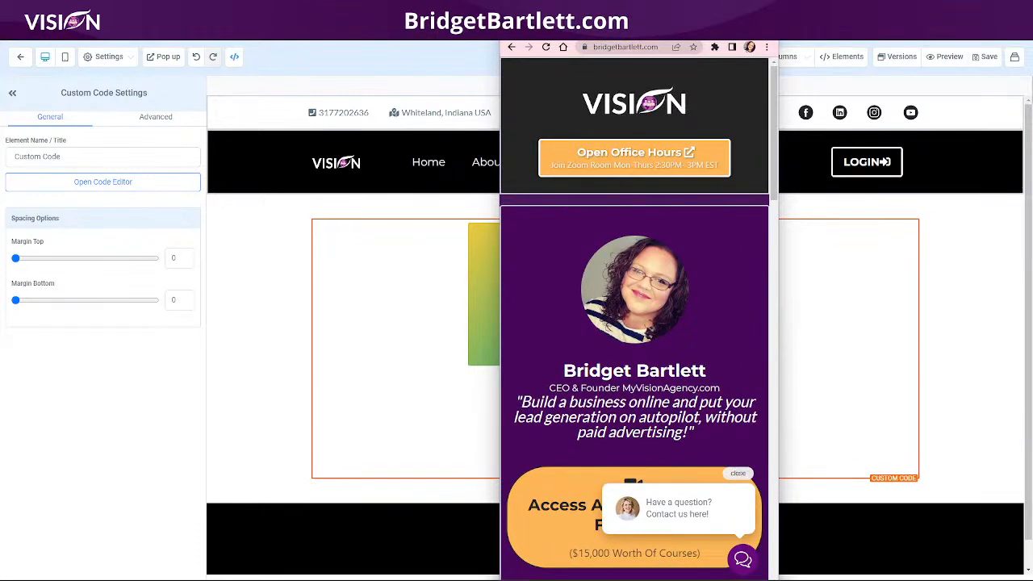
{"action": "double_click", "coordinate": [611, 31]}
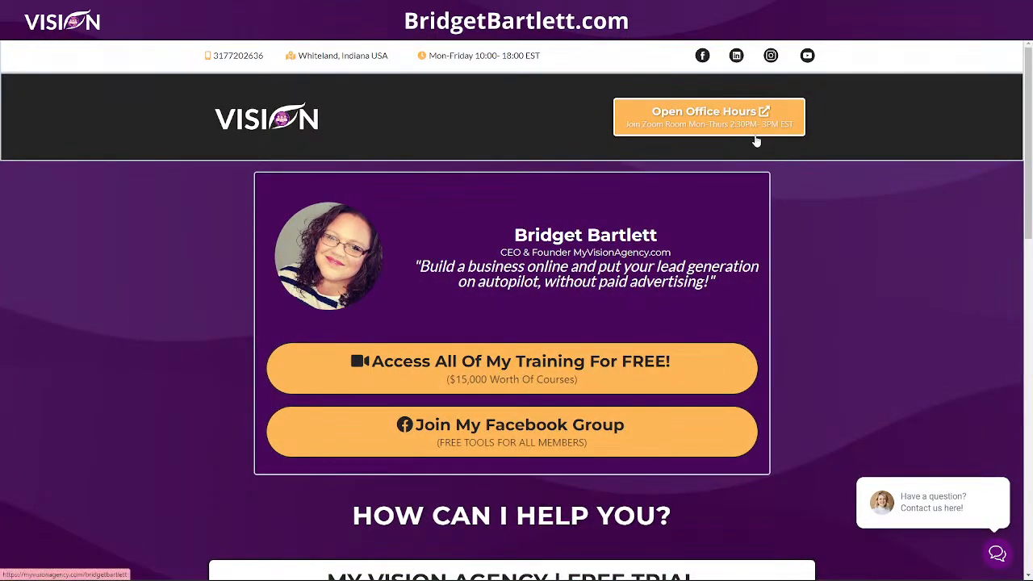